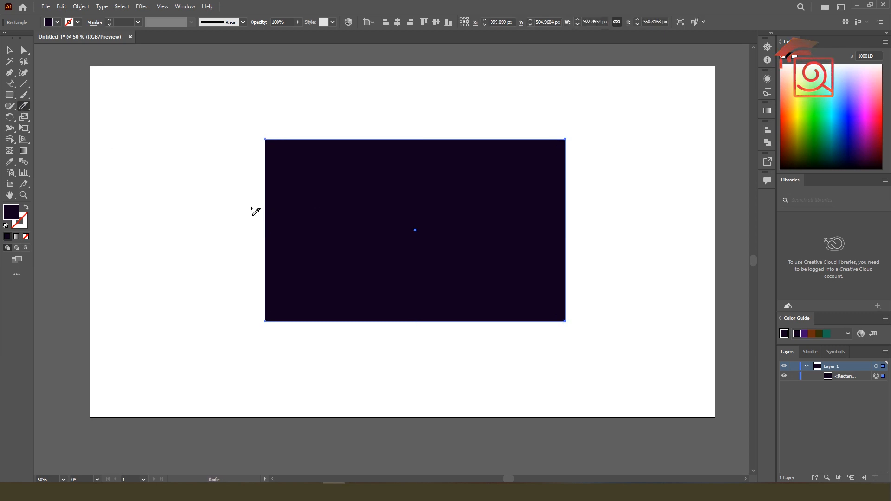
- Slice off the four corners of the dark rectangle with curved Knife cuts
mouse_move(228, 209)
left_mouse_down()
mouse_move(323, 183)
mouse_move(425, 126)
left_mouse_up()
mouse_move(488, 115)
left_mouse_down()
mouse_move(515, 184)
mouse_move(617, 254)
left_mouse_up()
mouse_move(199, 268)
left_mouse_down()
mouse_move(416, 306)
mouse_move(518, 364)
left_mouse_up()
left_click_drag(463, 345, 683, 228)
key("v")
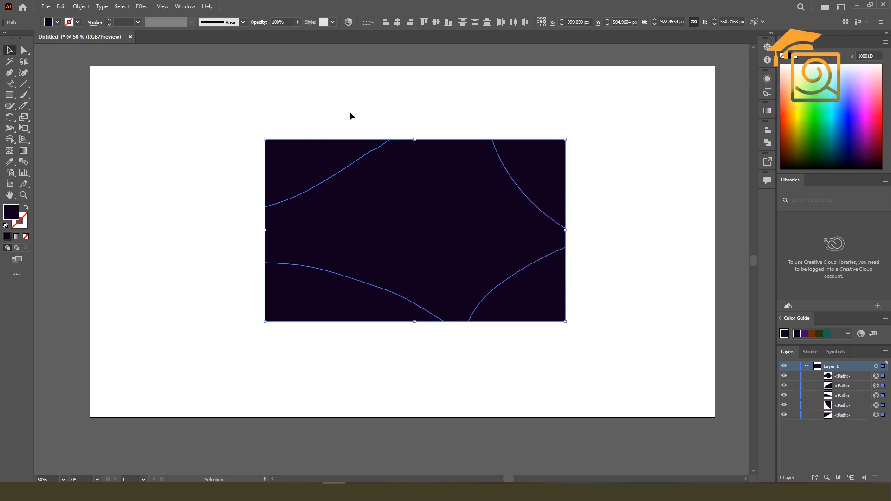
- Move the four cut corner pieces outward, away from the rectangle's central piece
left_click(350, 114)
left_click_drag(344, 177, 327, 148)
left_click_drag(310, 280, 304, 314)
left_click_drag(538, 308, 567, 342)
left_click_drag(529, 175, 588, 131)
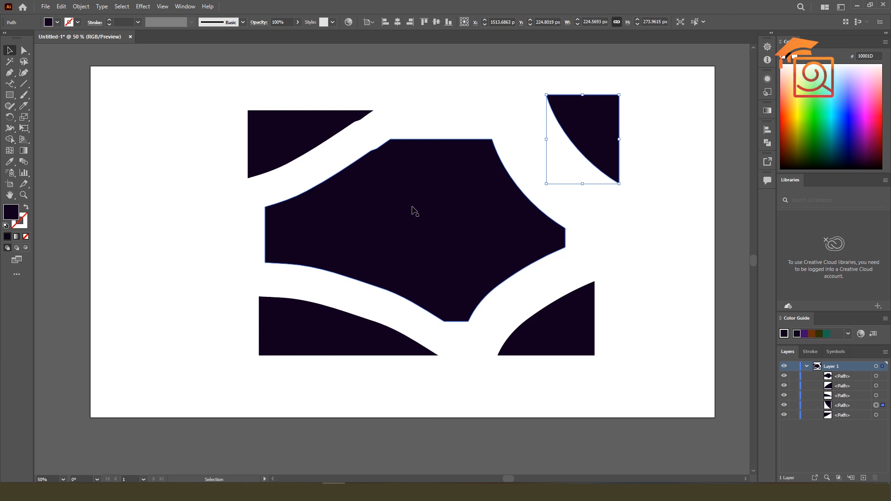
- Undo the piece moves, the Knife cuts and the rectangle itself to clear the artboard
key("ctrl+z")
key("ctrl+z")
key("ctrl+z")
key("ctrl+z")
key("ctrl+z")
key("ctrl+z")
key("ctrl+z")
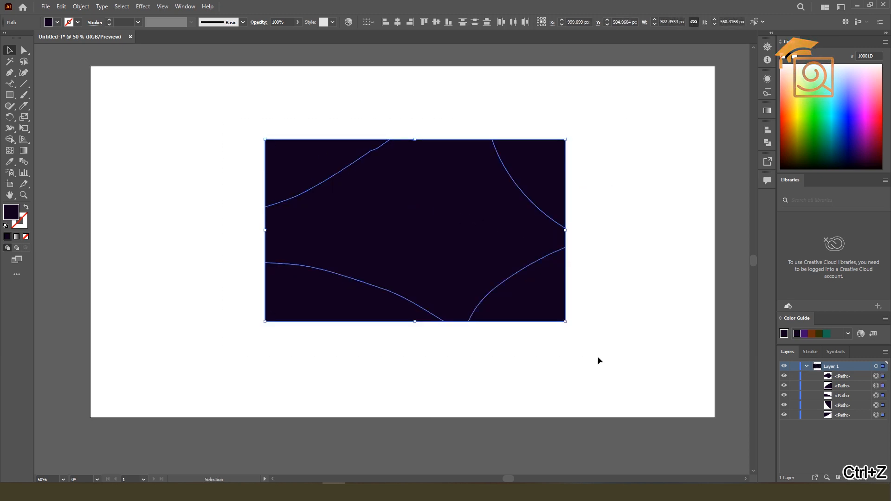
key("ctrl+z")
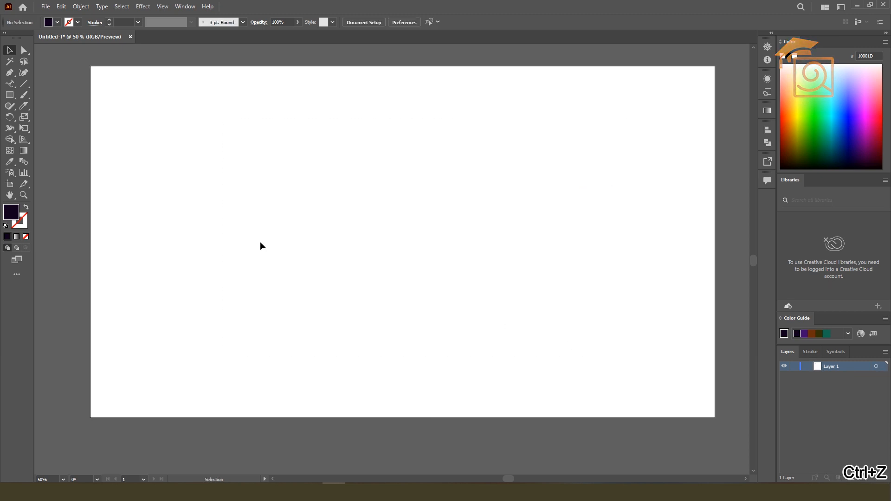
- Add a line of point text reading SLICE on the empty artboard
left_click(9, 84)
left_click(49, 88)
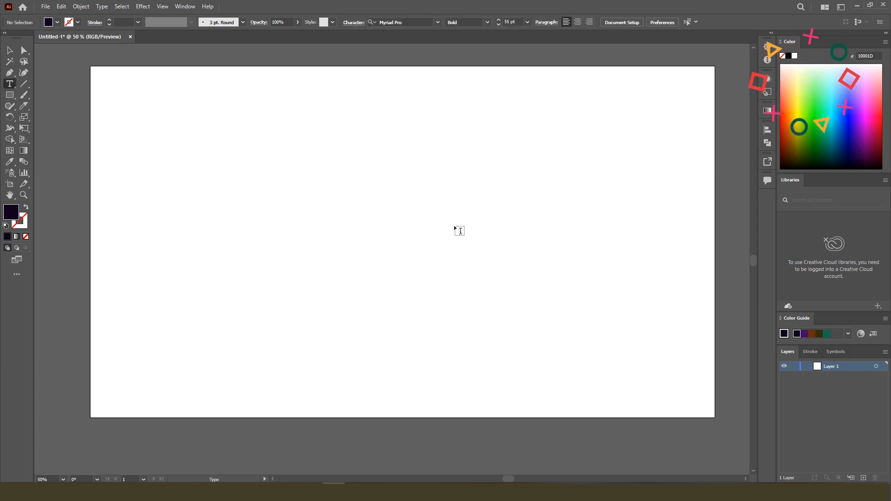
left_click(458, 207)
type("S")
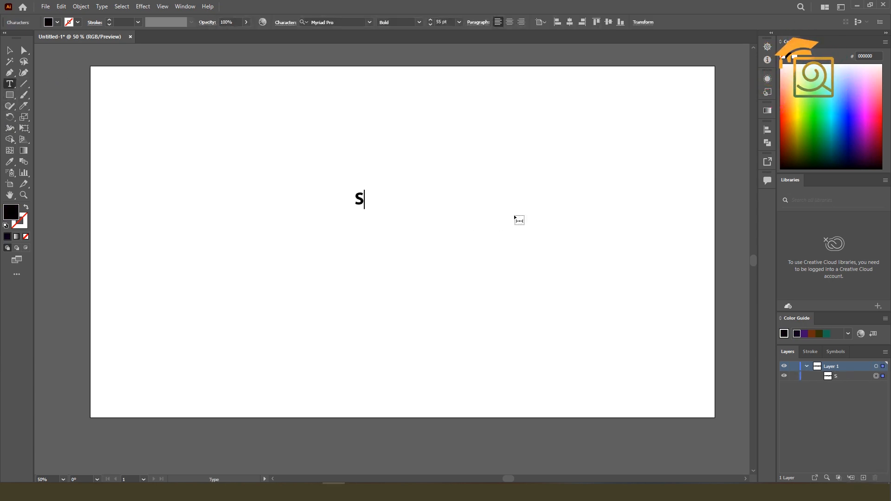
type("LICE")
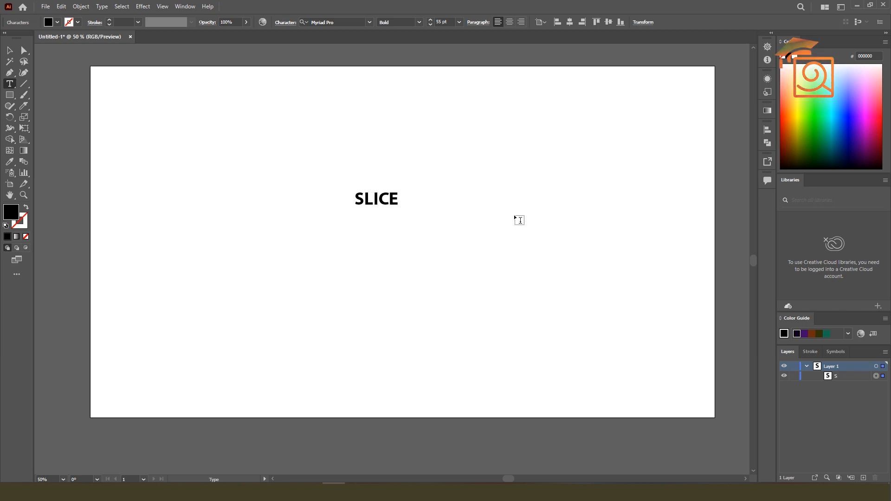
left_click(10, 50)
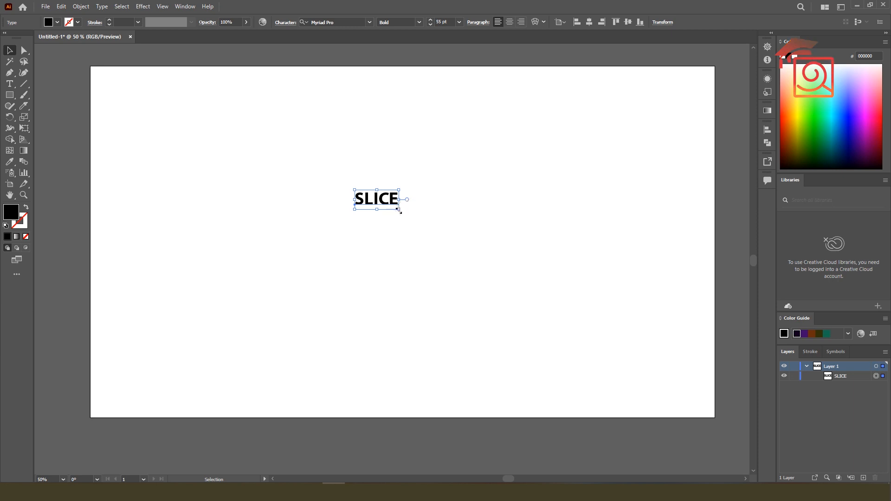
- Enlarge the SLICE text to about 381 pt near the artboard's middle and set its font style to Bold Italic
left_click_drag(399, 210, 660, 354)
left_click_drag(574, 291, 472, 249)
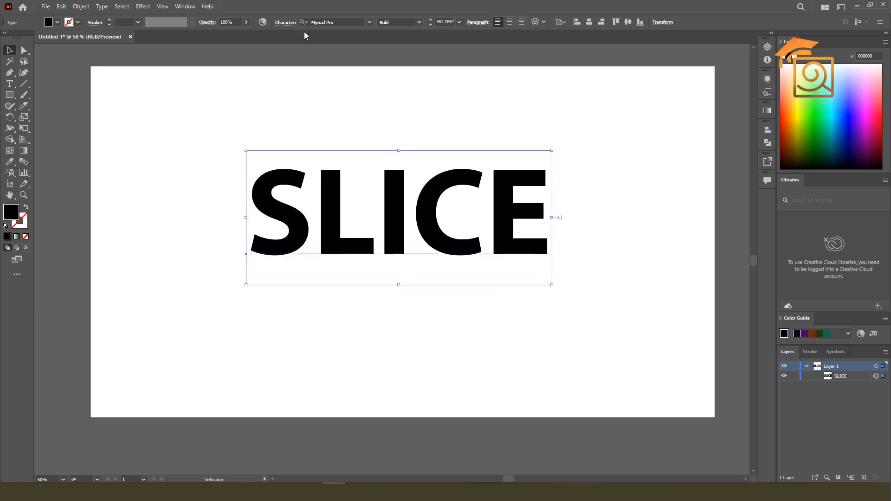
left_click(420, 23)
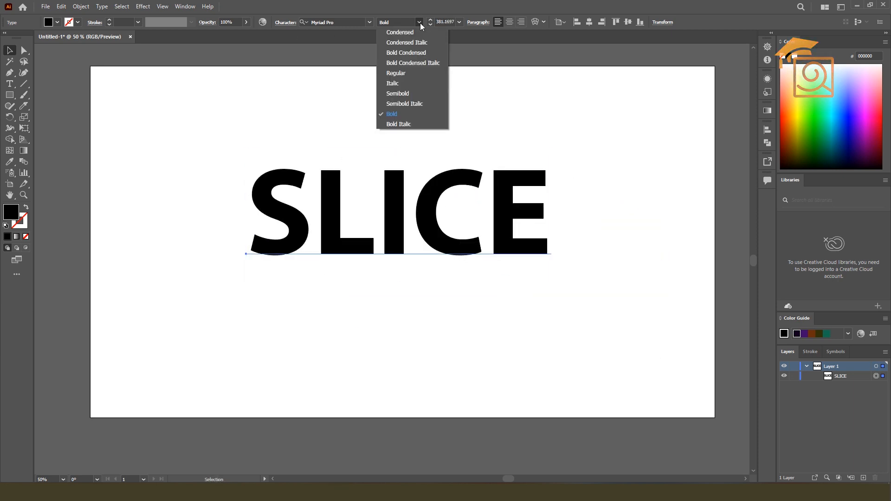
left_click(411, 125)
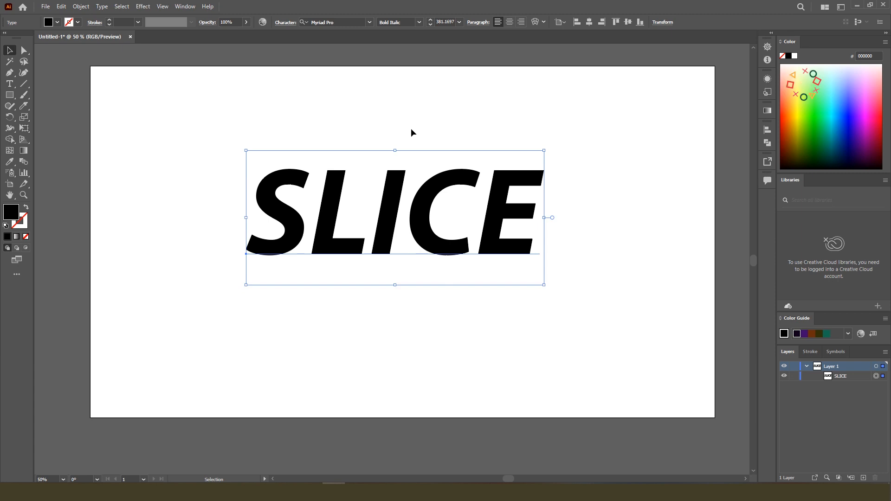
- Tighten the letter spacing of SLICE until the letters nearly touch, and enlarge the text to about 526 pt
key("alt+Left")
key("alt+Left")
key("alt+Left")
key("alt+Left")
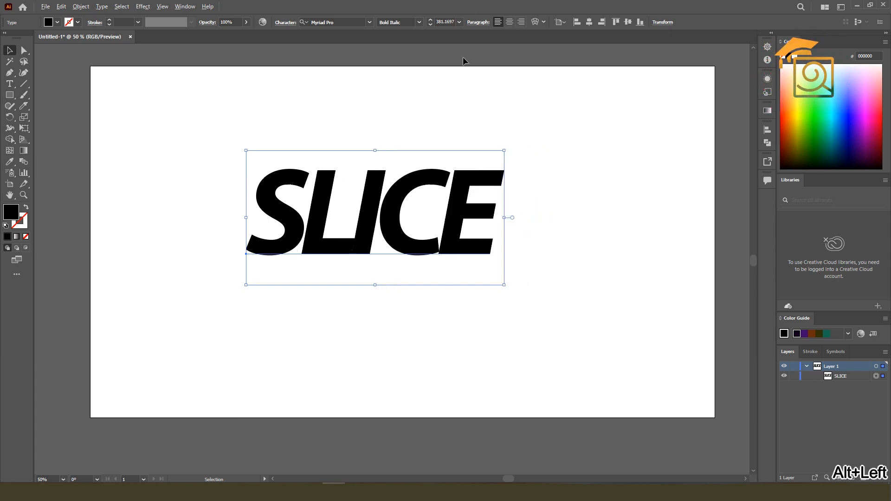
key("alt+Right")
key("alt+Right")
key("alt+Right")
left_click_drag(519, 283, 510, 260)
- Convert the SLICE text to outlines and place a duplicate directly below the original
right_click(411, 205)
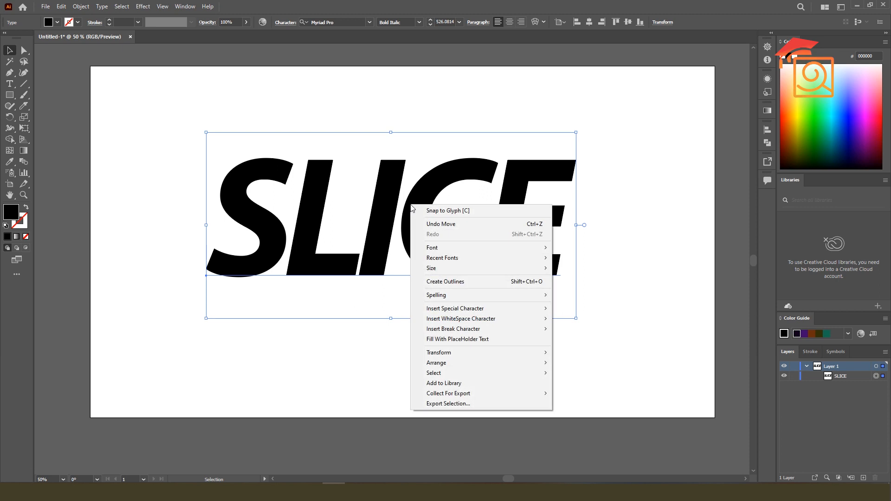
left_click(471, 280)
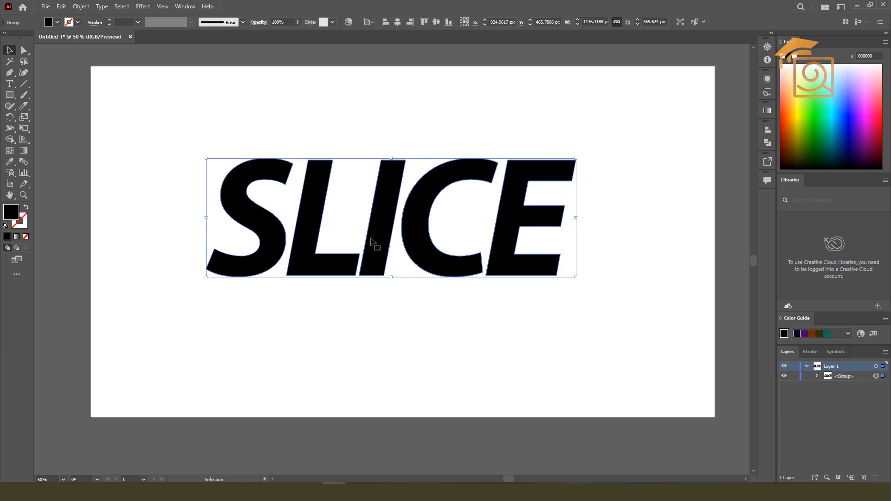
left_click_drag(441, 183, 444, 279)
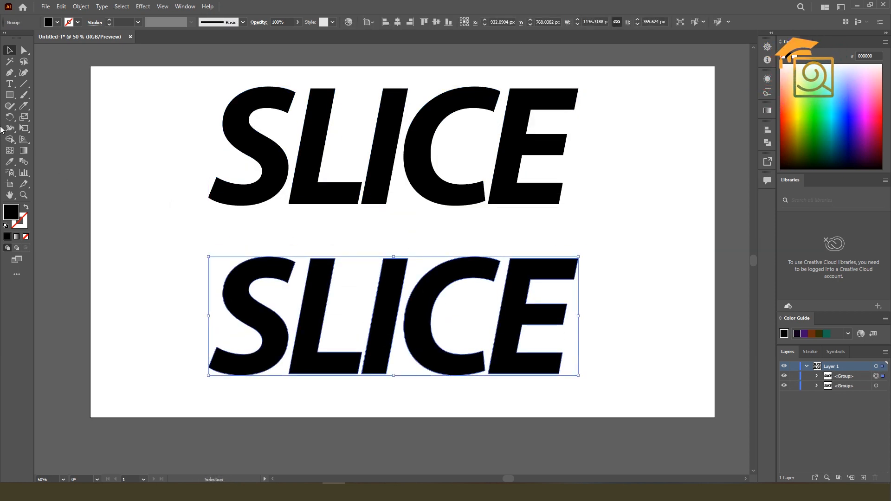
- Cut the lower word with the Knife, slicing diagonally through the upper part of the I and the lower part of the C
left_click_drag(21, 107, 58, 129)
scroll(400, 324, "up", 1)
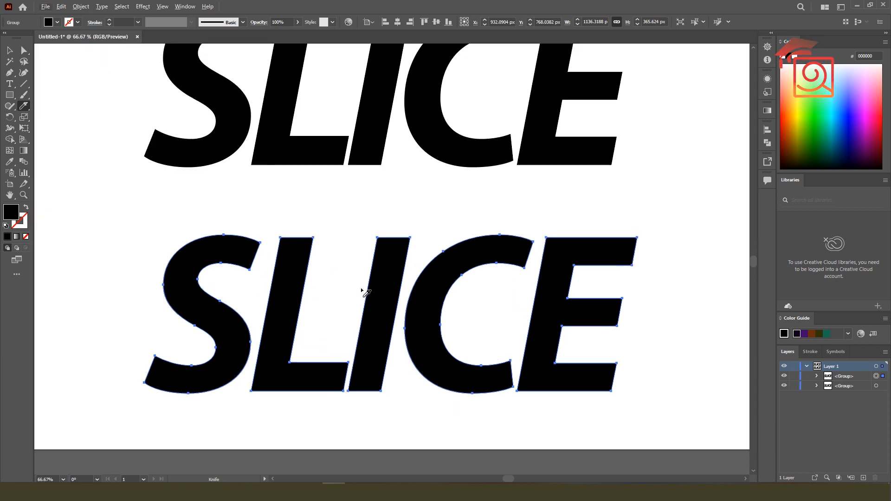
left_click_drag(359, 282, 449, 224)
left_click_drag(695, 339, 675, 305)
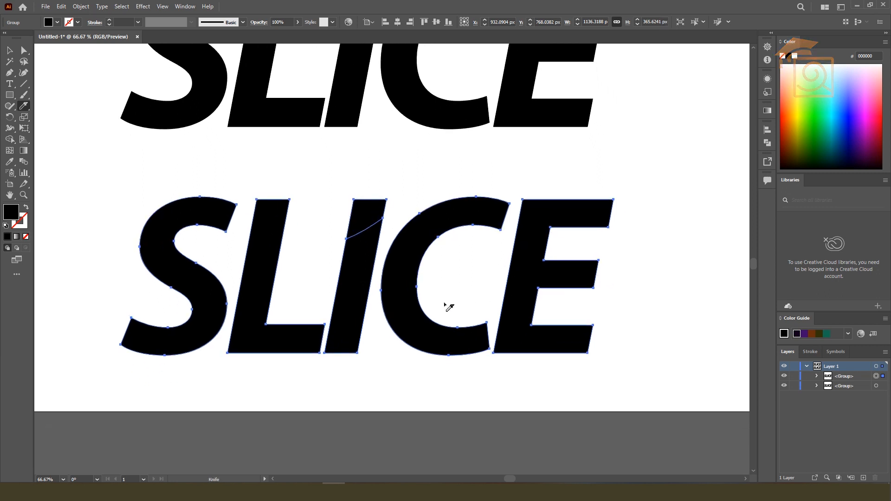
mouse_move(461, 296)
left_mouse_down()
mouse_move(422, 309)
mouse_move(394, 370)
left_mouse_up()
- Ungroup the lower SLICE word into separate letter pieces
left_click(10, 50)
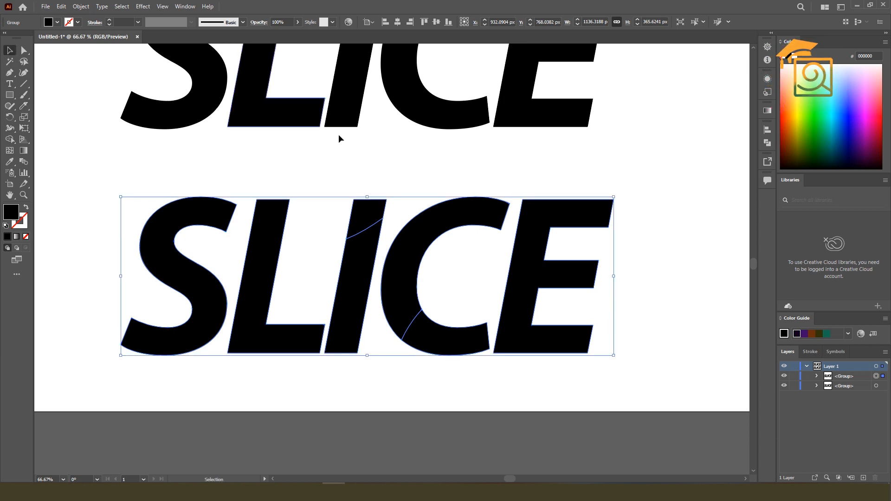
left_click(341, 153)
left_click(366, 207)
right_click(377, 205)
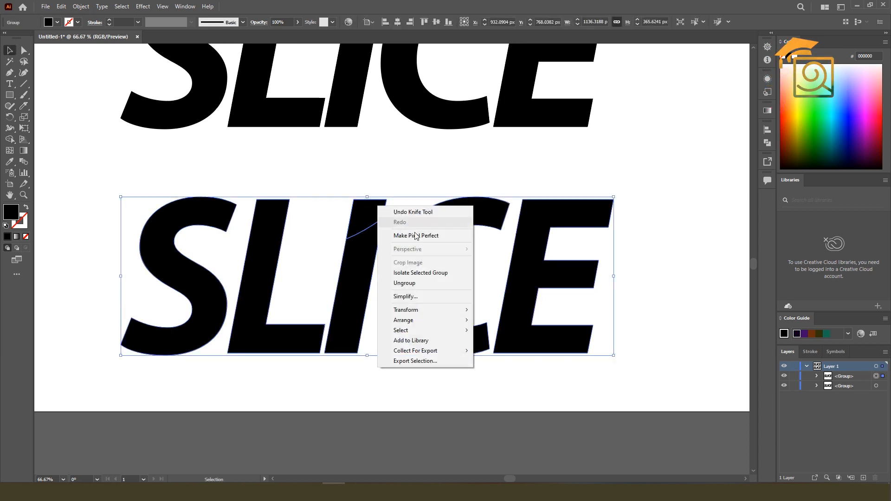
left_click(399, 280)
- Nudge the cut top piece of the I upward to open a narrow gap along the slice
left_click(375, 173)
left_click(369, 216)
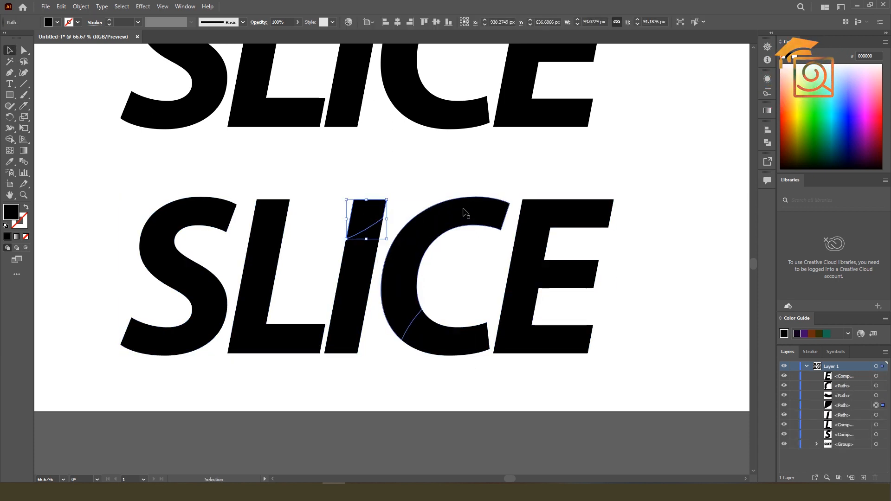
key("Up")
key("Up")
key("Up")
key("Up")
key("Up")
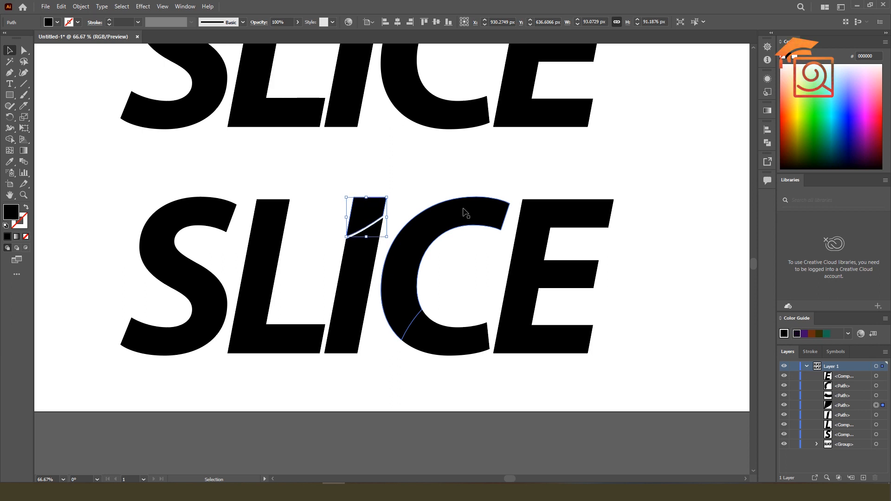
- Nudge the cut bottom piece of the C down about 18 px to open a gap along the slice
left_click(447, 337)
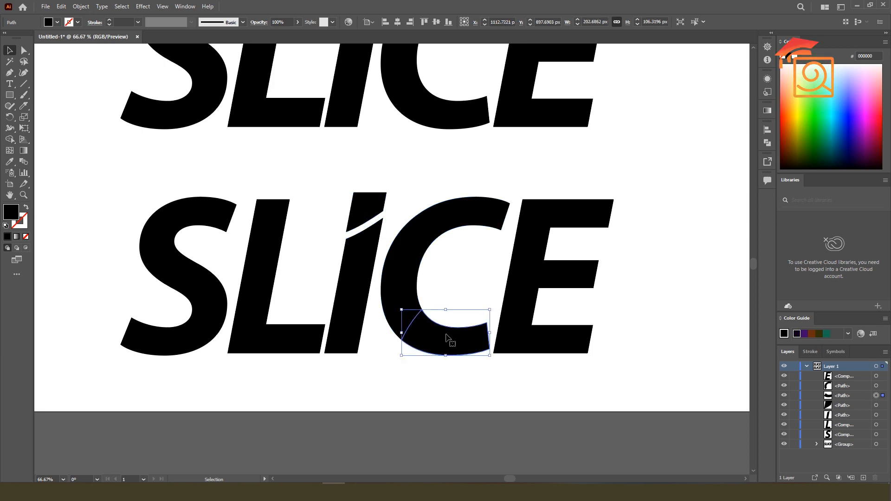
key("Down")
key("Down")
key("Down")
key("Down")
key("Down")
key("Down")
key("Down")
key("Down")
key("Down")
key("Down")
key("Down")
key("Down")
key("Down")
key("Down")
key("Down")
key("Down")
key("Down")
key("Down")
key("Down")
key("Down")
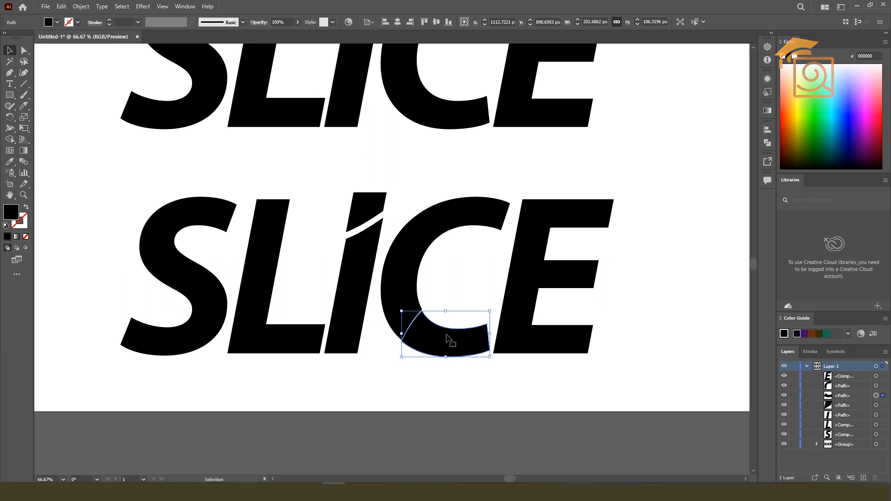
key("Down")
key("Down")
key("Down")
key("Down")
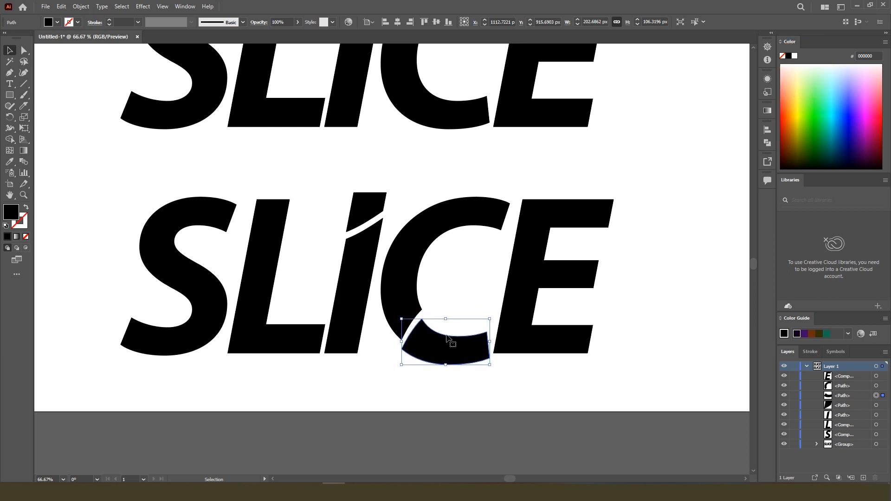
- Fill the detached pieces of the I and C with orange FF4014 and deselect them
left_click(355, 211, "shift")
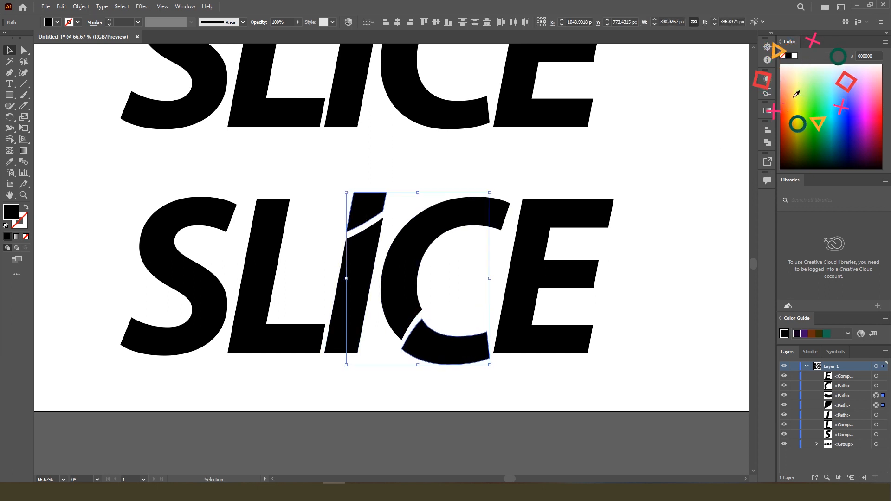
left_click(791, 83)
left_click_drag(791, 83, 786, 108)
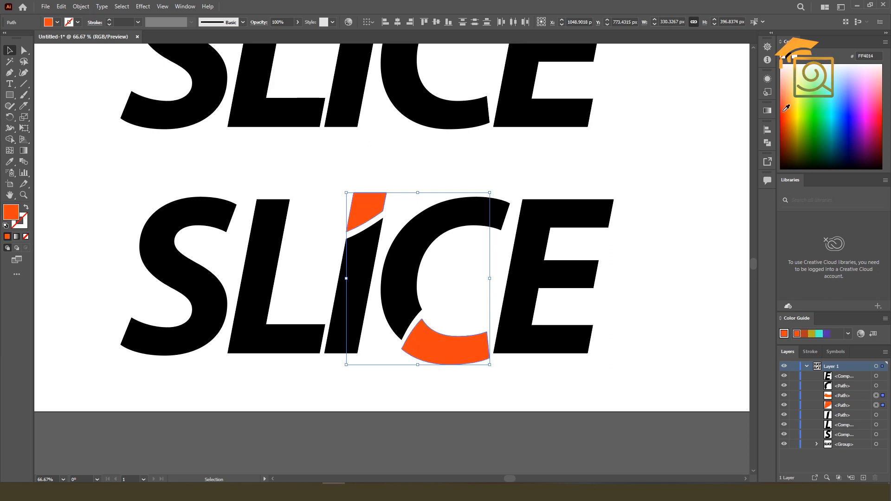
left_click(555, 149)
scroll(320, 252, "down", 2)
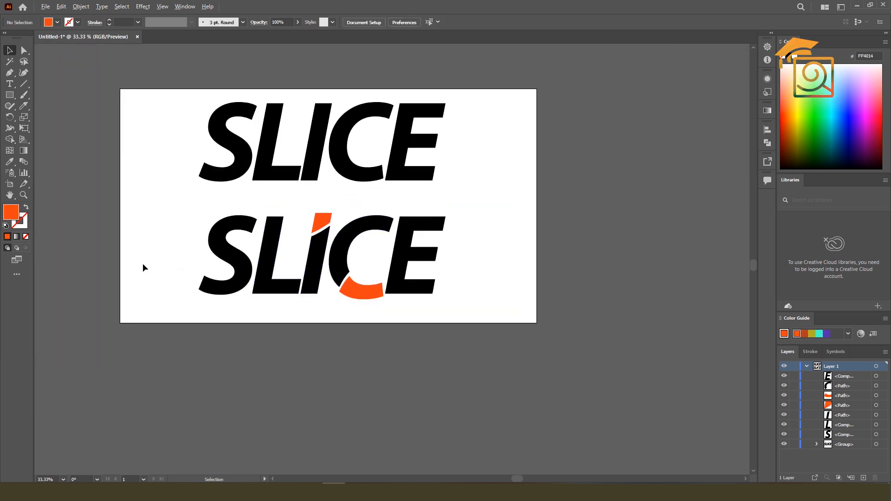
- Cut the S of the lower word across its middle with a curved Knife stroke
scroll(142, 263, "up", 1)
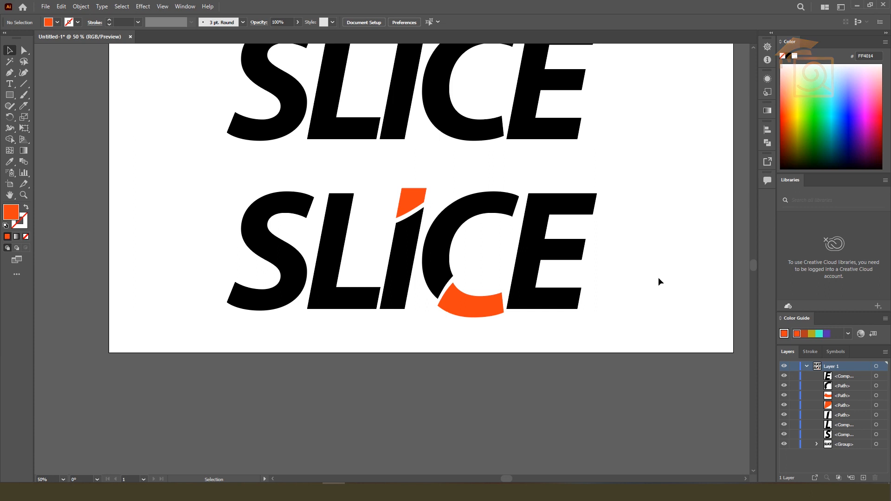
left_click(290, 263)
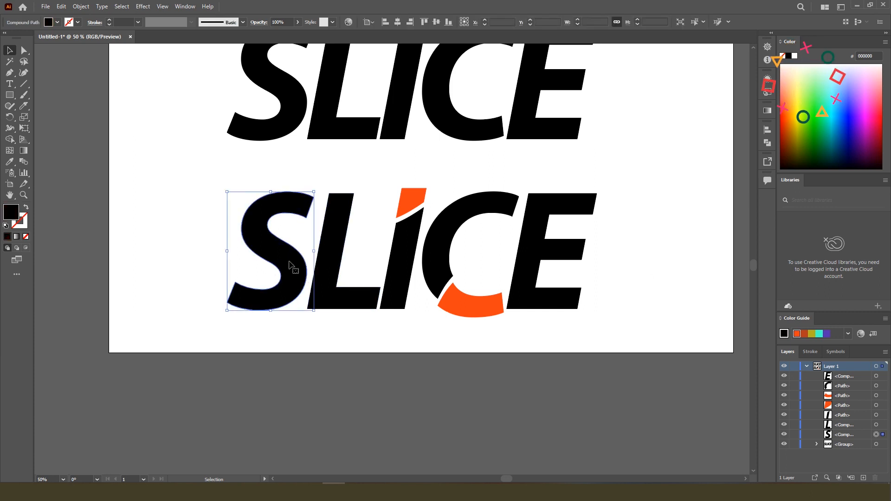
left_click(24, 106)
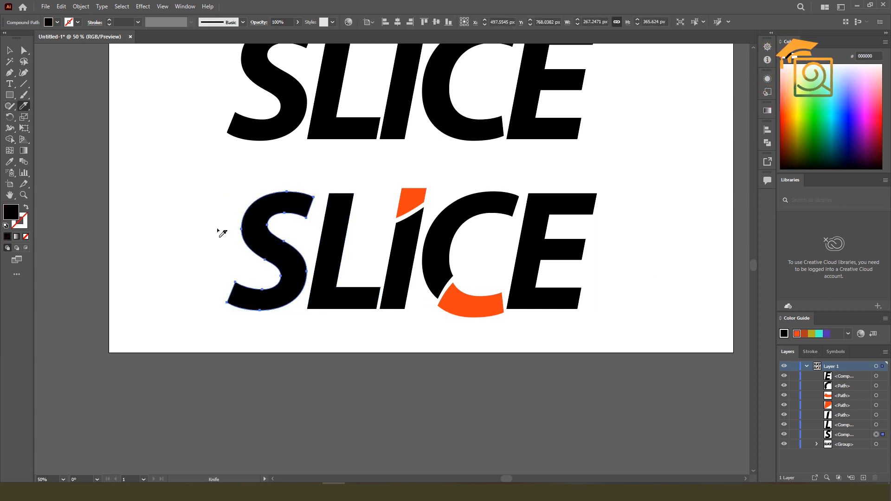
mouse_move(230, 230)
left_mouse_down()
mouse_move(286, 247)
mouse_move(319, 280)
left_mouse_up()
- Color the bottom half of the S with the orange sampled from the I's top piece, and deselect it
left_click(24, 50)
left_click(287, 285)
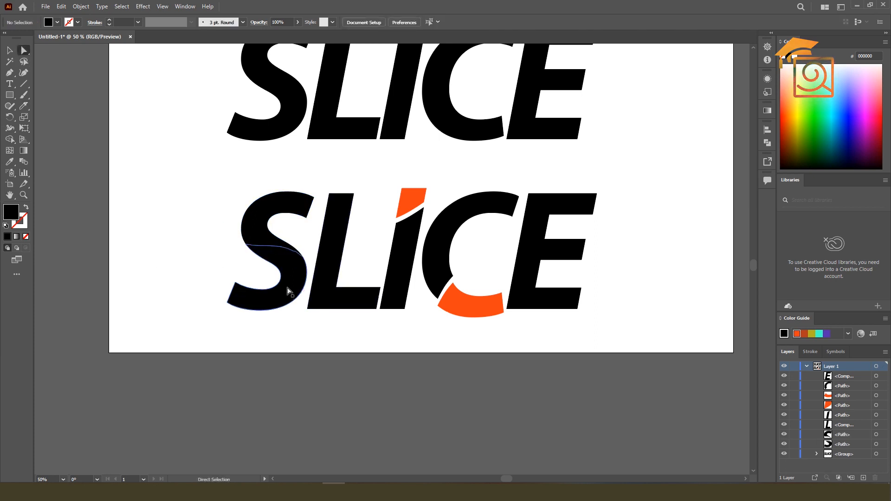
left_click(9, 162)
left_click(408, 188)
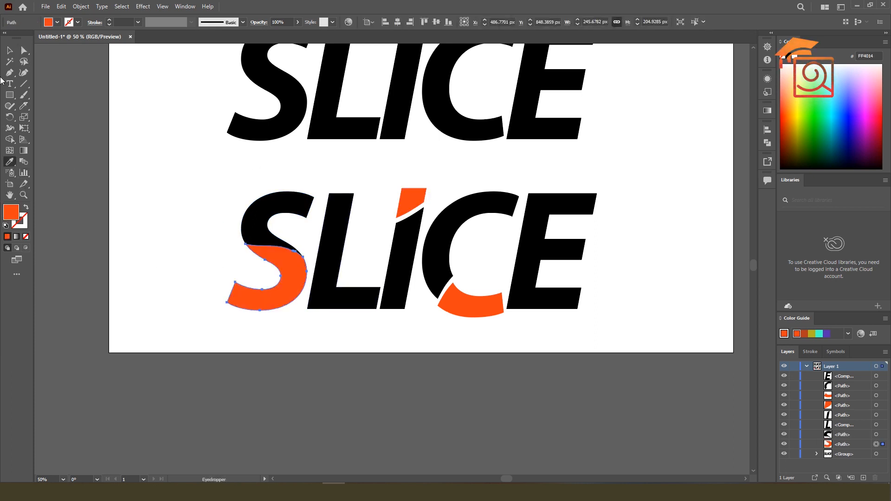
key("v")
key("ctrl+shift+a")
- Move the sliced orange-and-black word down past the artboard's lower edge and the plain SLICE word to the artboard's middle
scroll(664, 242, "right", 3)
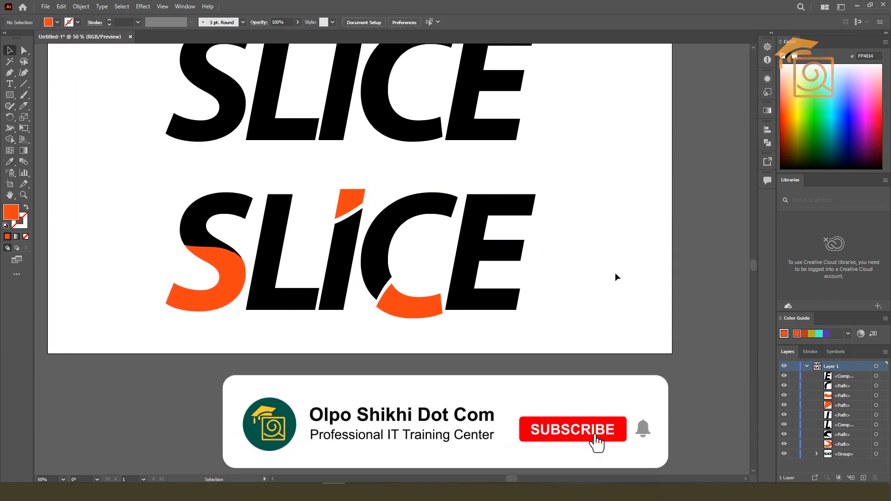
scroll(579, 342, "down", 1)
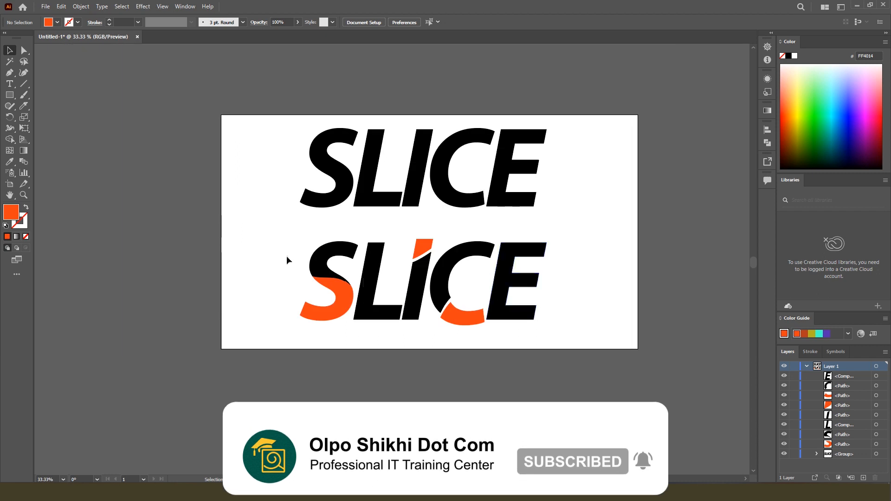
left_click_drag(259, 239, 578, 357)
left_click_drag(508, 292, 522, 406)
left_click_drag(305, 123, 562, 253)
left_click_drag(519, 195, 502, 253)
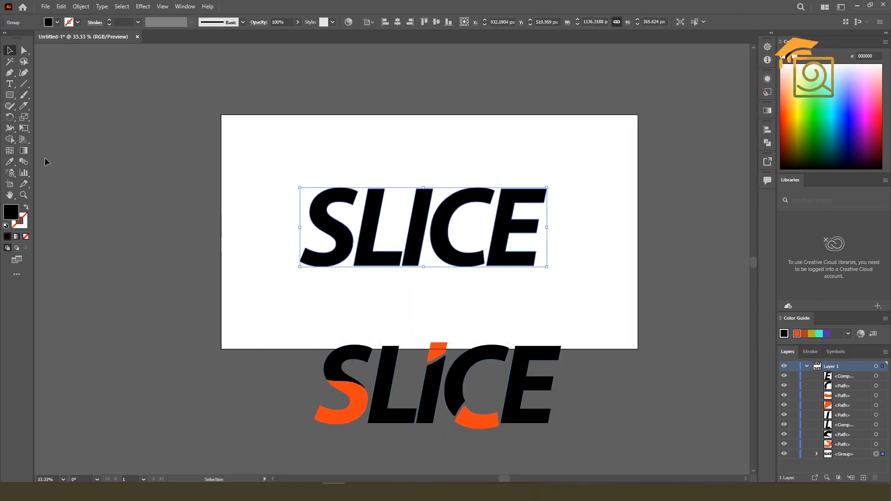
- Cut the plain SLICE word with two rising Knife strokes, one across the S and L, another across the I, C and E
left_click(254, 155)
left_click(24, 106)
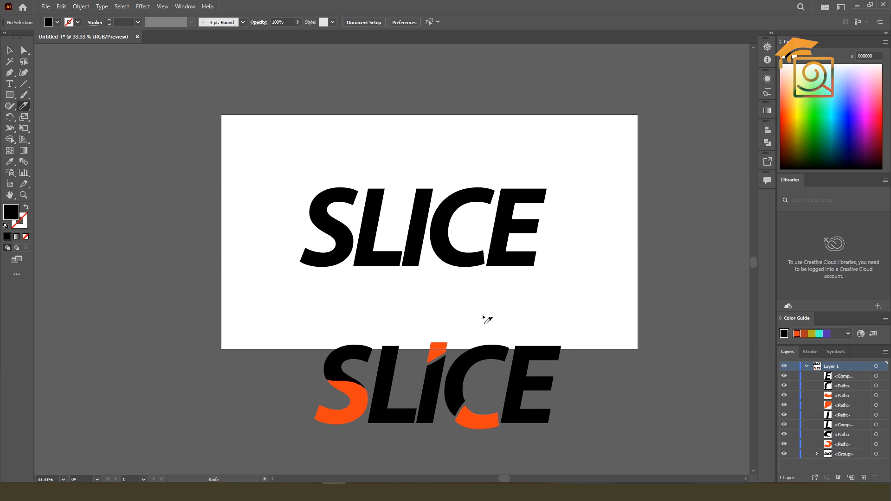
mouse_move(313, 237)
left_mouse_down()
mouse_move(406, 195)
mouse_move(493, 171)
left_mouse_up()
left_click_drag(308, 291, 620, 214)
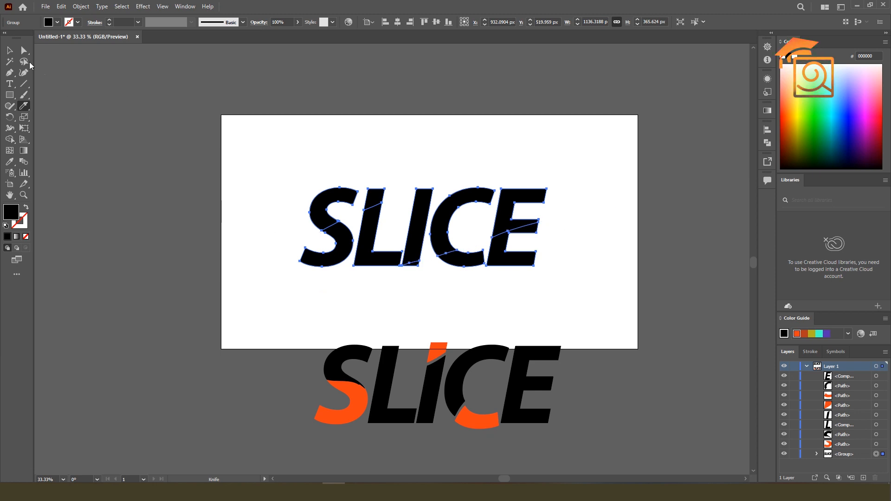
- Ungroup the cut black SLICE word on the artboard into separate pieces
left_click(9, 51)
left_click(448, 159)
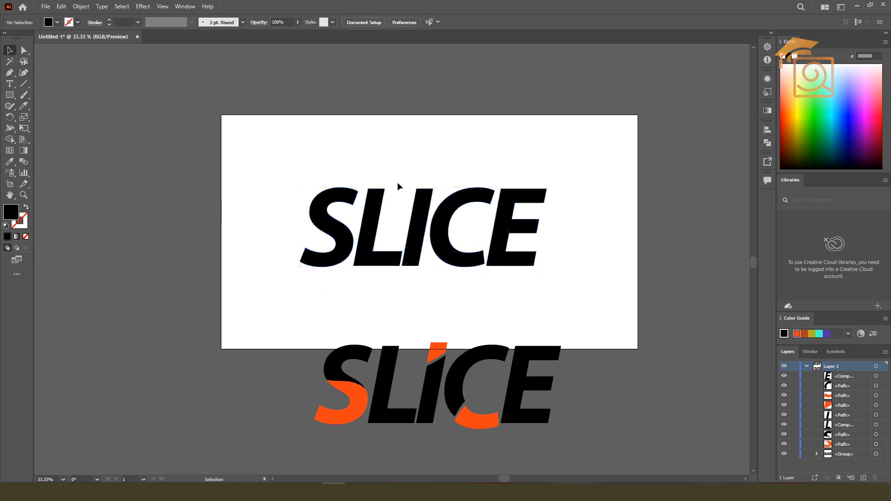
left_click(376, 200)
right_click(416, 195)
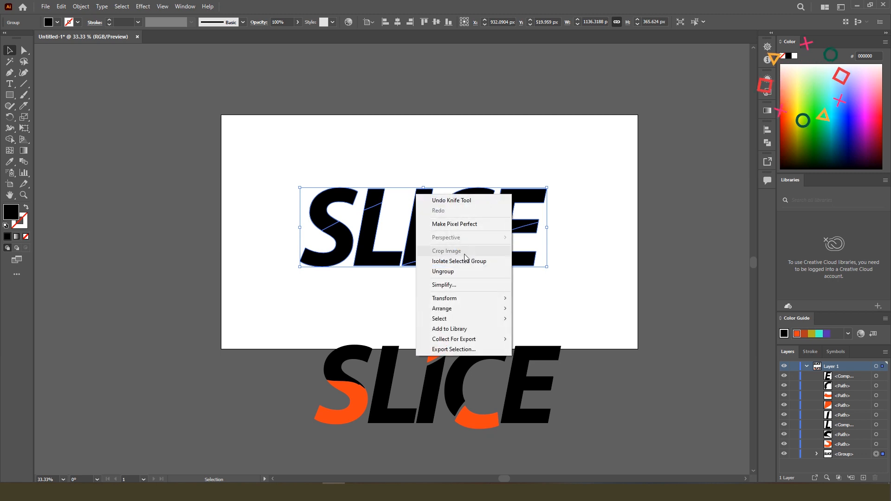
left_click(442, 271)
- Fill the lower pieces of the S and L and the upper pieces of the I, C and E with yellow FFD311
left_click(374, 200)
left_click(345, 203, "shift")
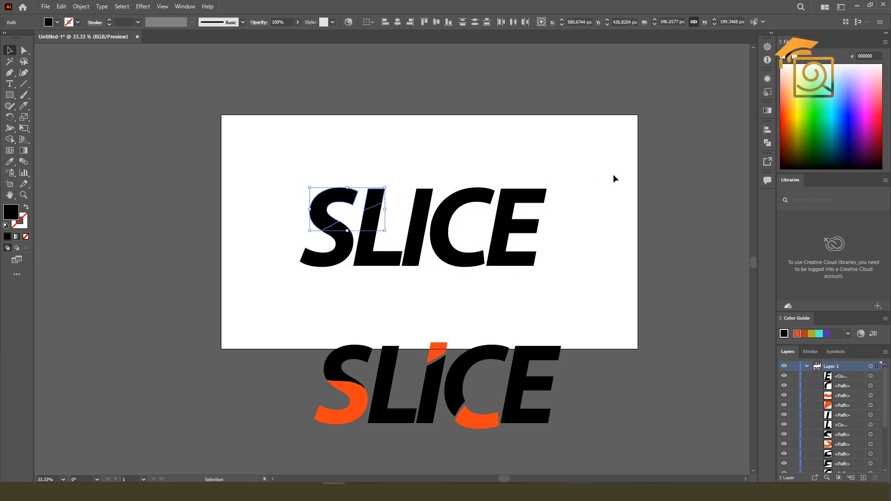
left_click(423, 232)
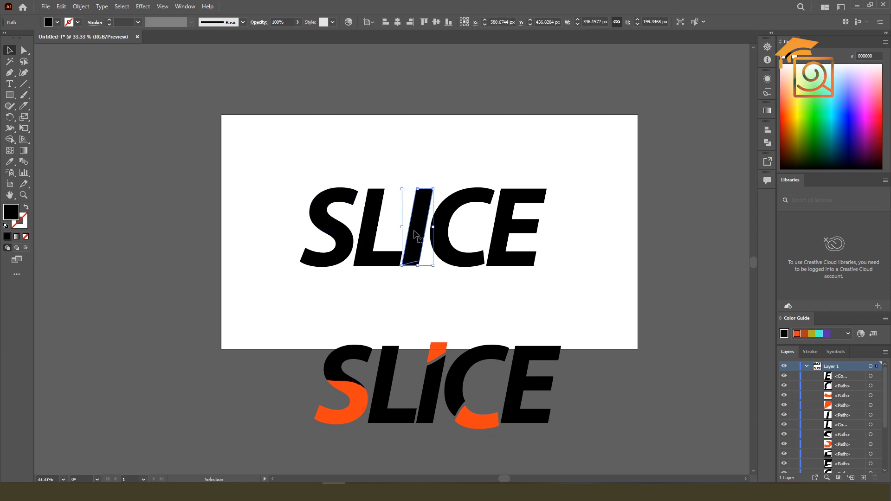
left_click(365, 244, "shift")
left_click(340, 245, "shift")
left_click(439, 227, "shift")
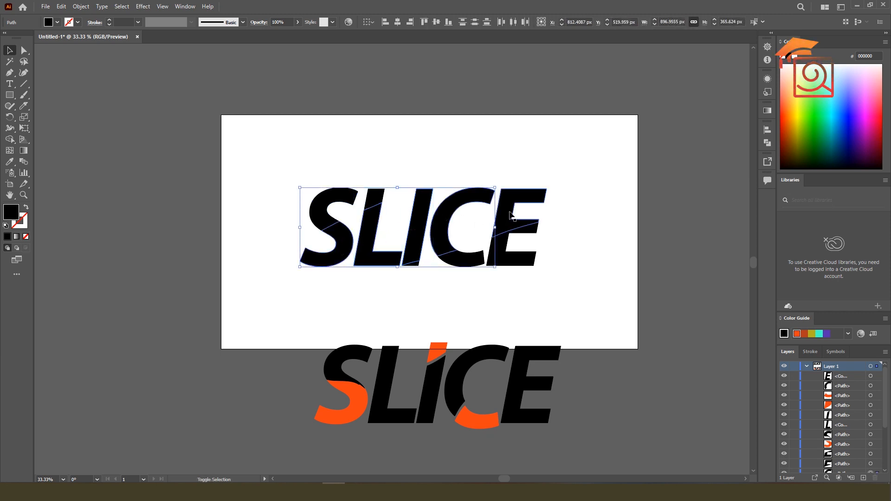
left_click(510, 212, "shift")
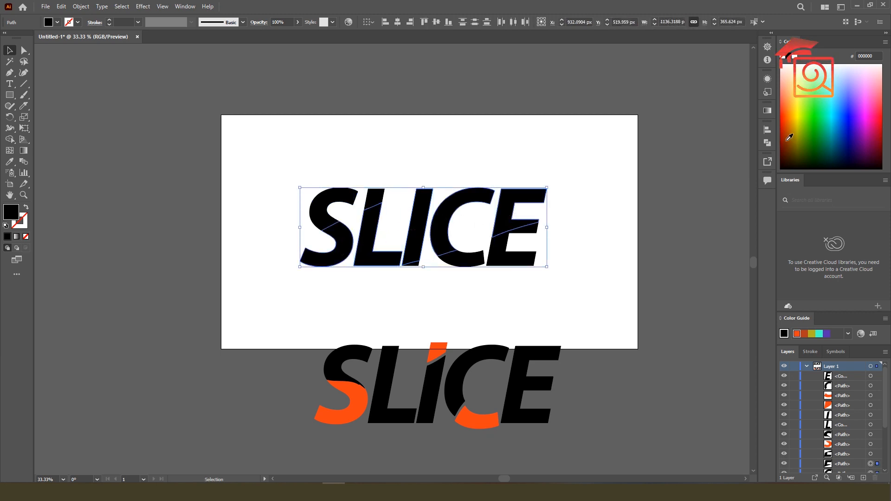
left_click(797, 110)
left_click(796, 109)
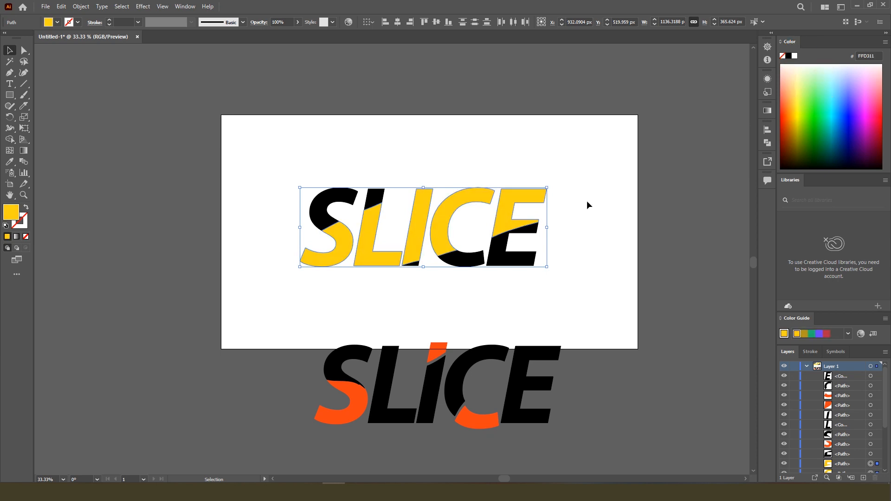
- Nudge the yellow pieces about 19 px to the right and deselect them
key("Right")
key("Right")
key("Right")
key("Right")
key("Right")
key("Right")
key("Right")
key("Right")
key("Right")
key("Right")
key("Right")
key("Right")
key("Right")
key("Right")
key("Right")
key("Right")
key("Right")
key("Right")
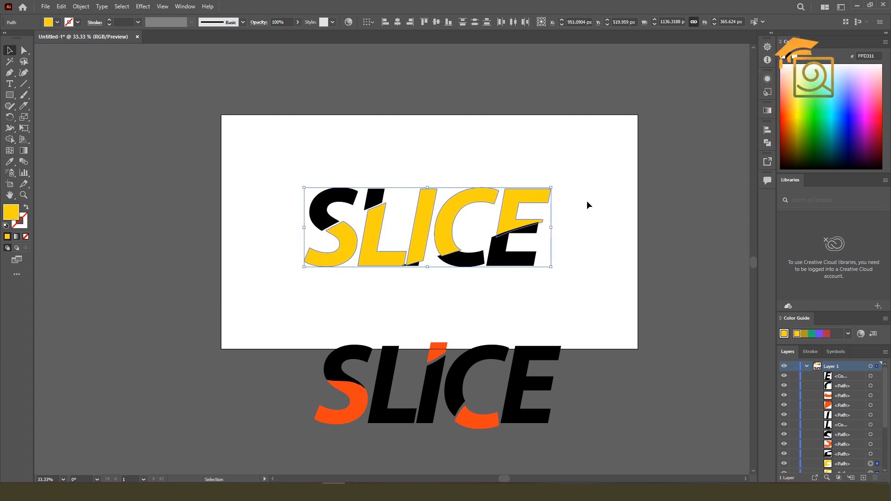
left_click(575, 242)
- Select the black lower pieces of the I, C and E and nudge them about 15 px to the right
scroll(548, 237, "down", 1)
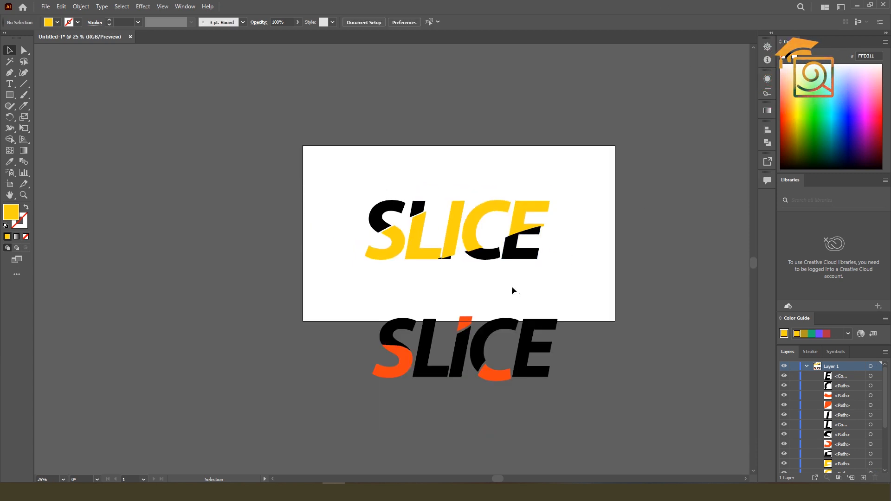
scroll(512, 286, "up", 1)
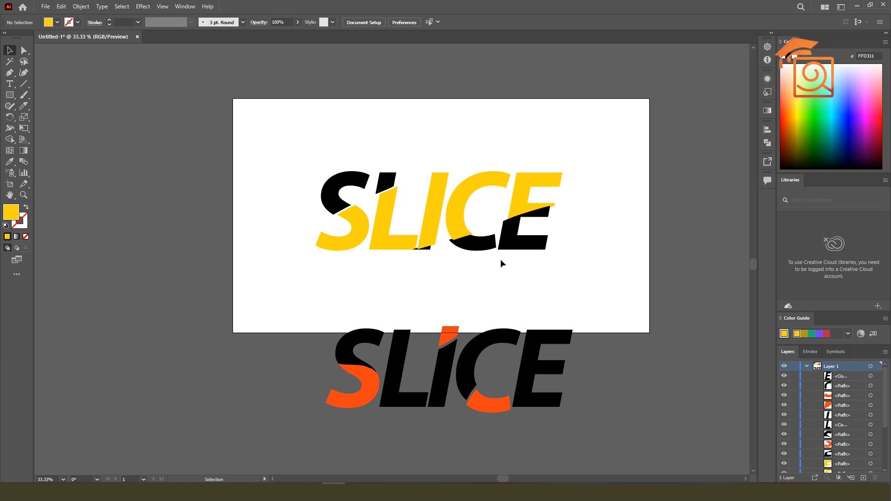
left_click(477, 246)
left_click(429, 250, "shift")
left_click(522, 232, "shift")
key("Right")
key("Right")
key("Right")
key("Right")
key("Right")
key("Right")
key("Right")
key("Right")
key("Right")
key("Right")
key("Right")
key("Right")
key("Right")
key("Right")
key("Right")
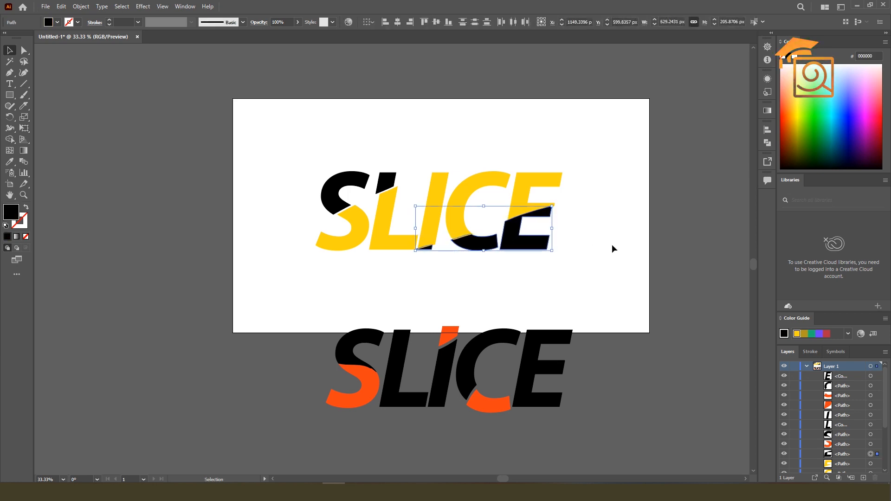
- Nudge the black lower pieces of the I, C and E about 11 px down and slightly back left, and deselect them
key("Down")
key("Down")
key("Down")
key("Down")
key("Down")
key("Down")
key("Down")
key("Down")
key("Down")
key("Down")
key("Down")
key("Down")
key("Down")
key("Down")
key("Down")
key("Down")
key("Down")
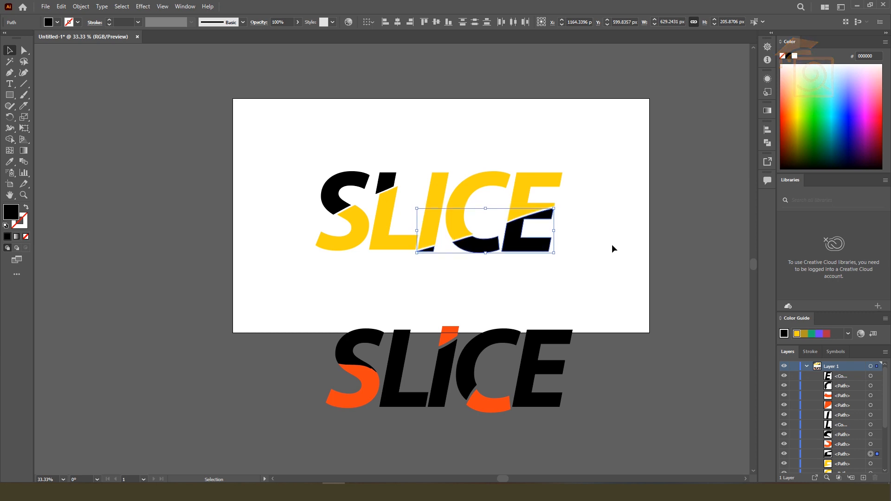
key("Left")
key("Left")
key("Left")
key("Left")
key("Left")
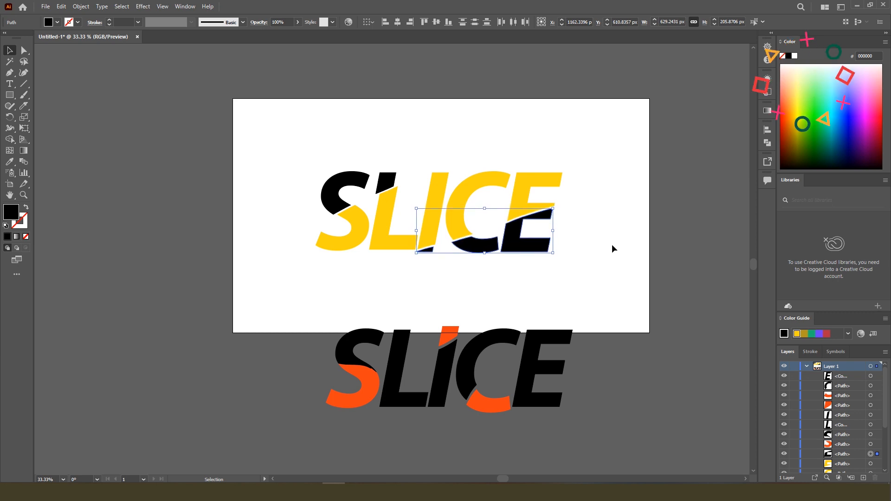
left_click(642, 221)
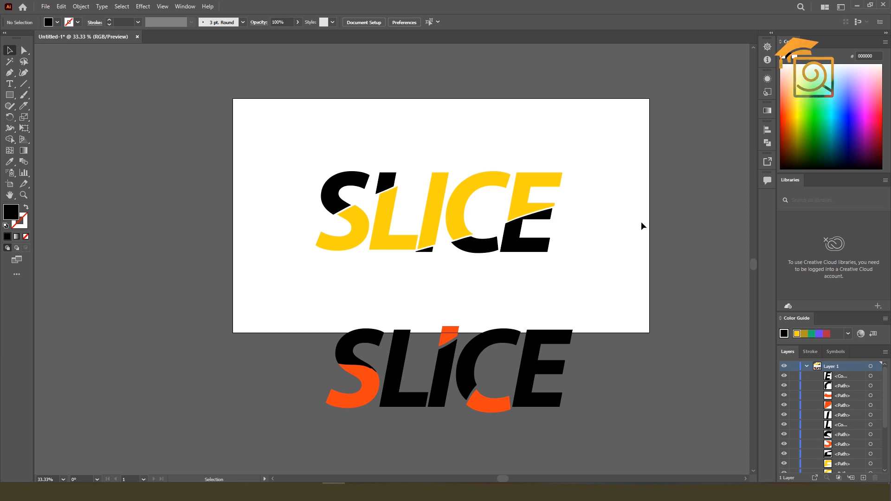
- Move the whole yellow-and-black word below the artboard, beside the orange-and-black one, and deselect it
left_click_drag(291, 158, 542, 264)
left_click_drag(525, 211, 270, 371)
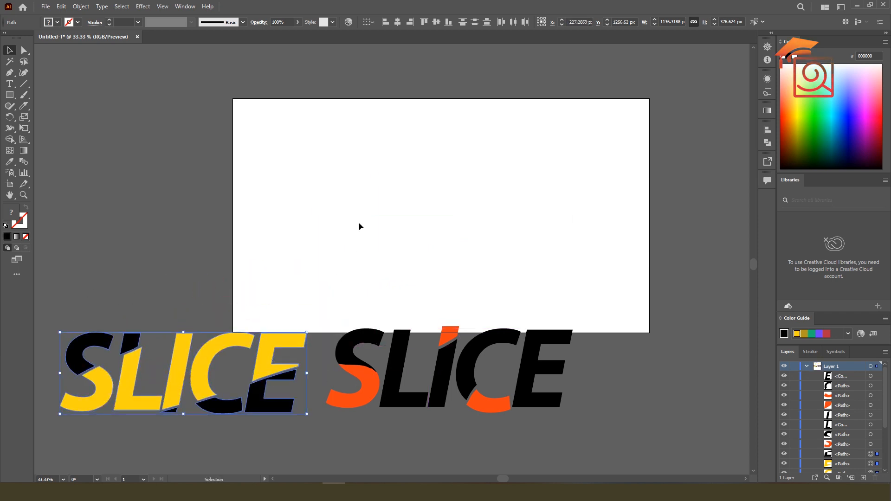
left_click(357, 225)
- Add a point text reading "0" near the middle of the empty artboard
scroll(122, 120, "right", 2)
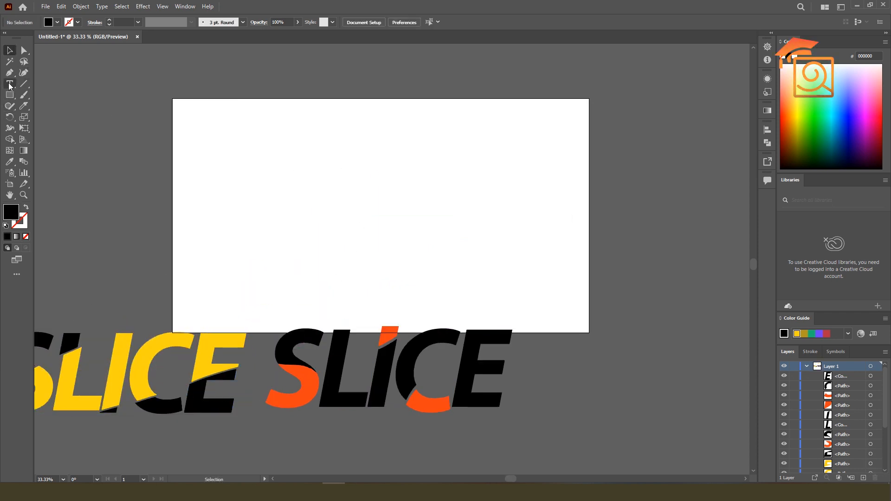
left_click(11, 84)
left_click(48, 84)
left_click(355, 194)
type(")")
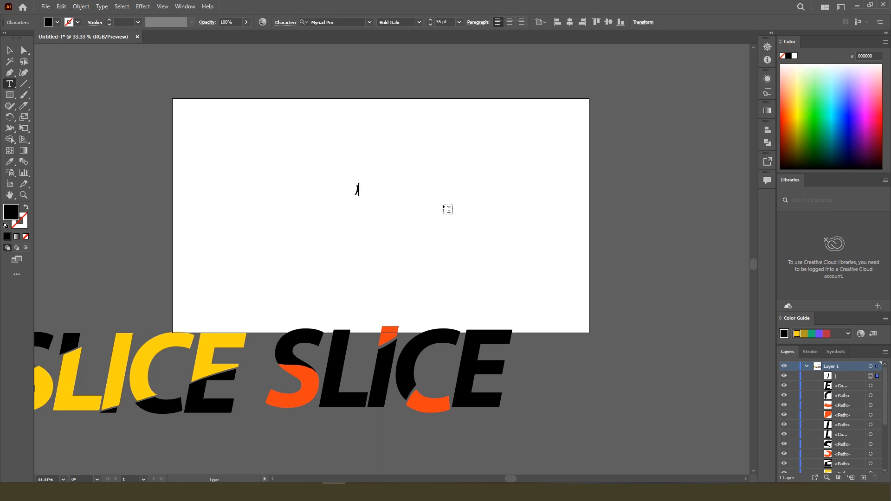
key("BackSpace")
type("0")
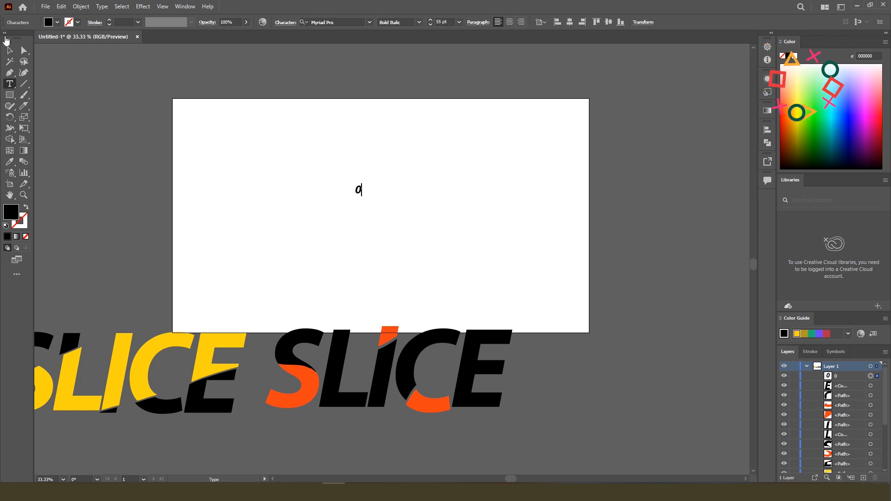
- Enlarge the 0 to about 812 pt and set its font style to Bold
left_click(9, 51)
left_click_drag(362, 184, 508, 114)
left_click(419, 22)
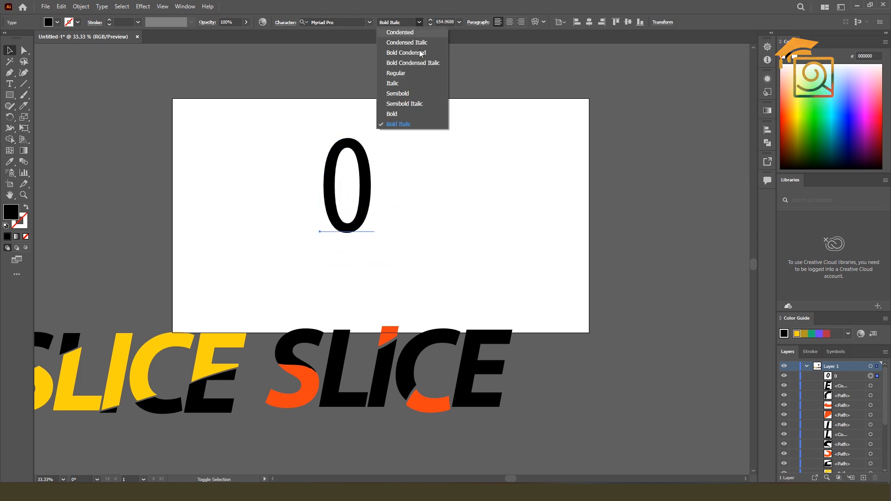
left_click(397, 110)
left_click_drag(399, 112, 408, 94)
left_click_drag(402, 140, 405, 168)
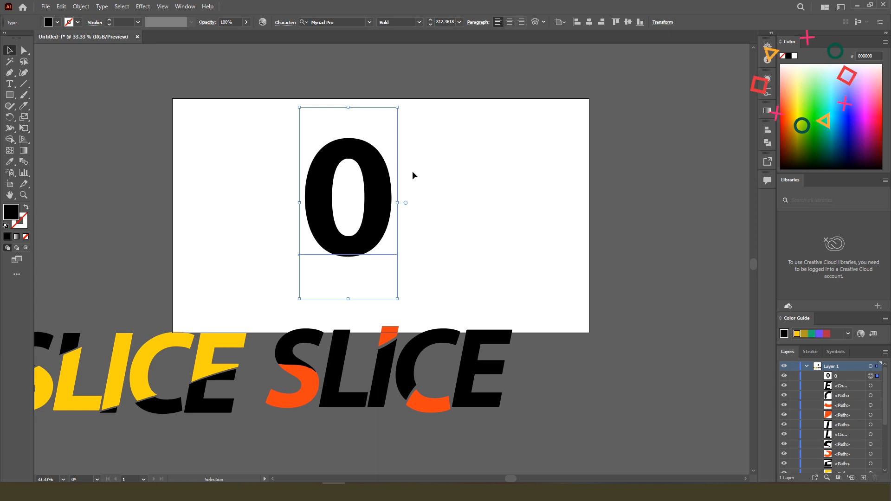
- Convert the 0 to outlines and cut it diagonally from lower left to upper right with a straight Knife stroke
right_click(368, 181)
left_click(402, 258)
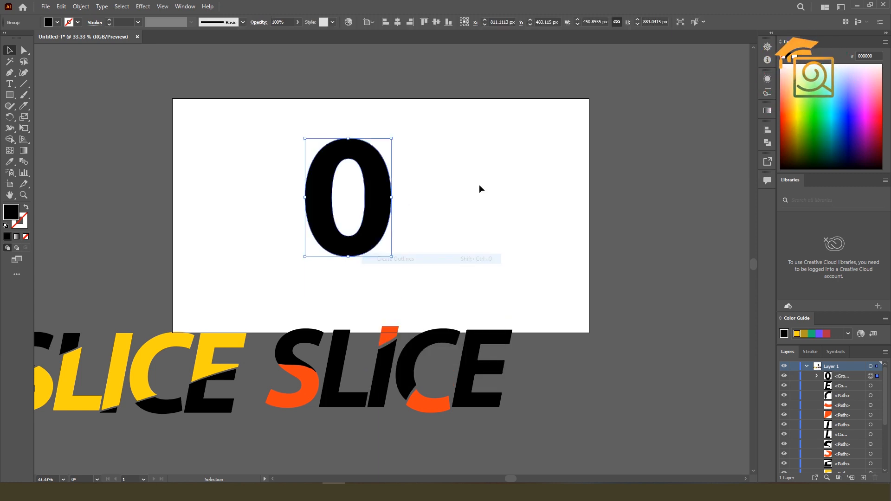
left_click(24, 106)
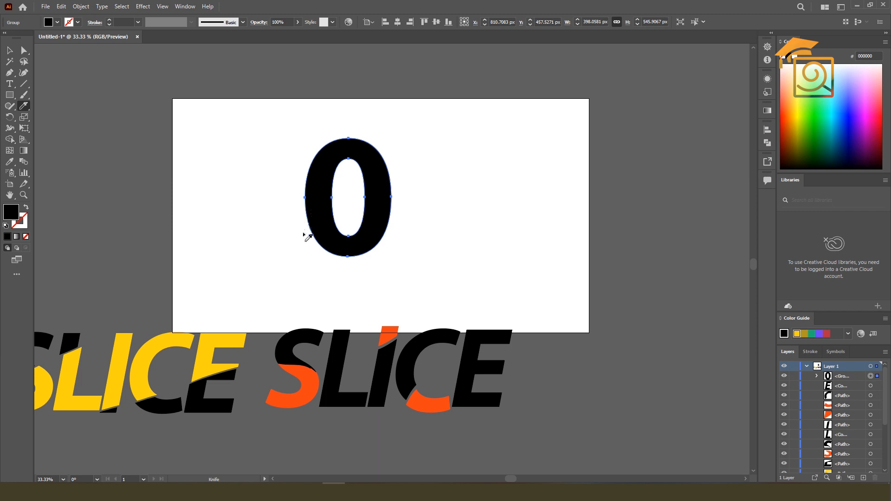
left_click_drag(315, 245, 423, 120)
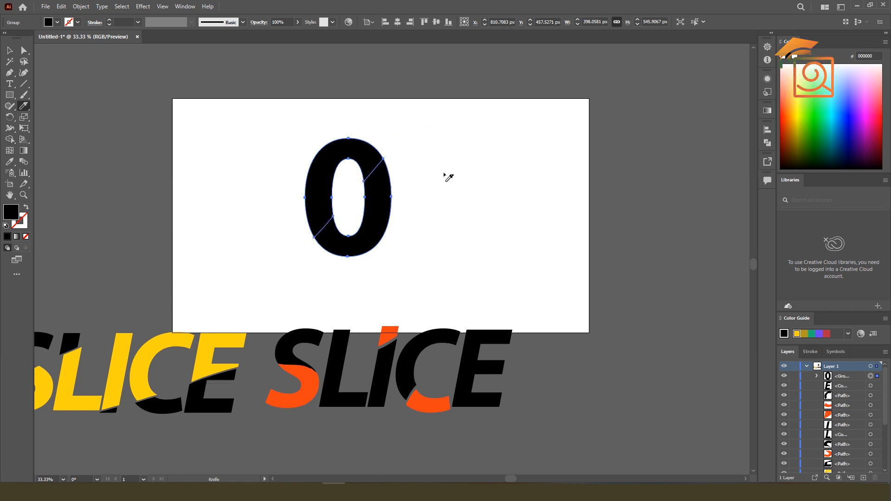
- Ungroup the two halves of the cut 0 and deselect them
left_click(10, 51)
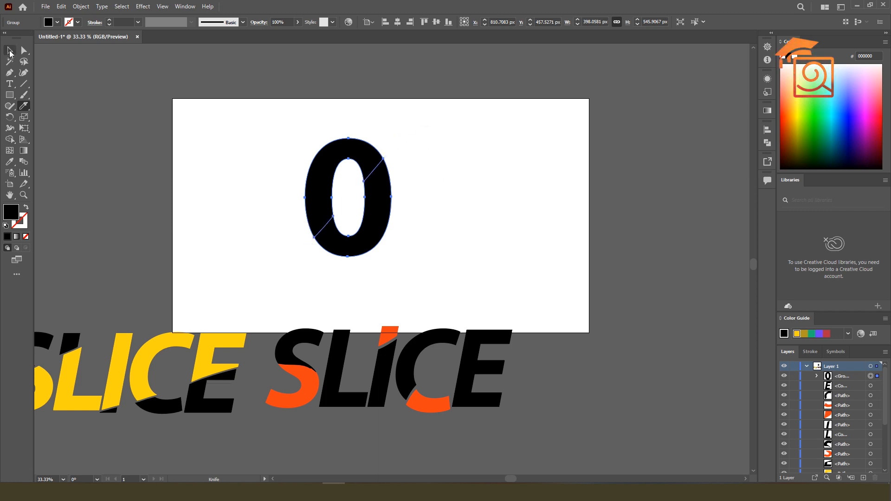
left_click(497, 186)
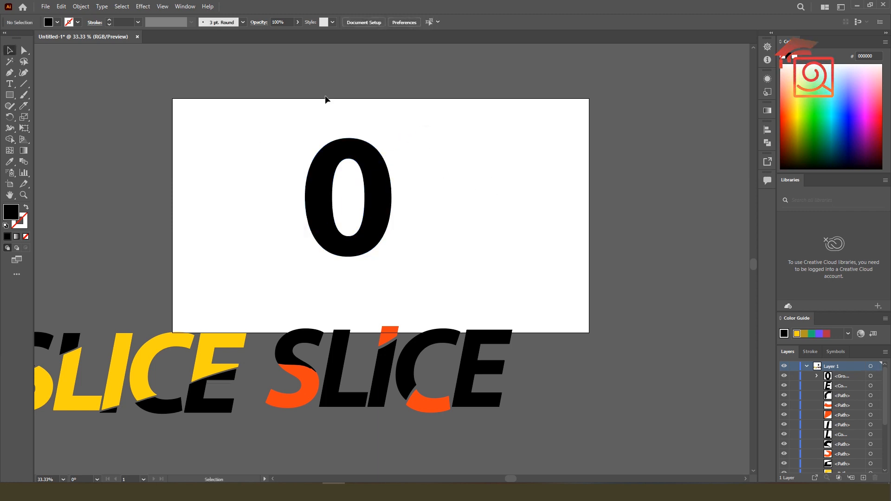
left_click(371, 163)
right_click(392, 149)
left_click(423, 230)
left_click(448, 191)
- Nudge the 0's upper-left half 18 px to the left and slightly down, and deselect it
left_click(373, 156)
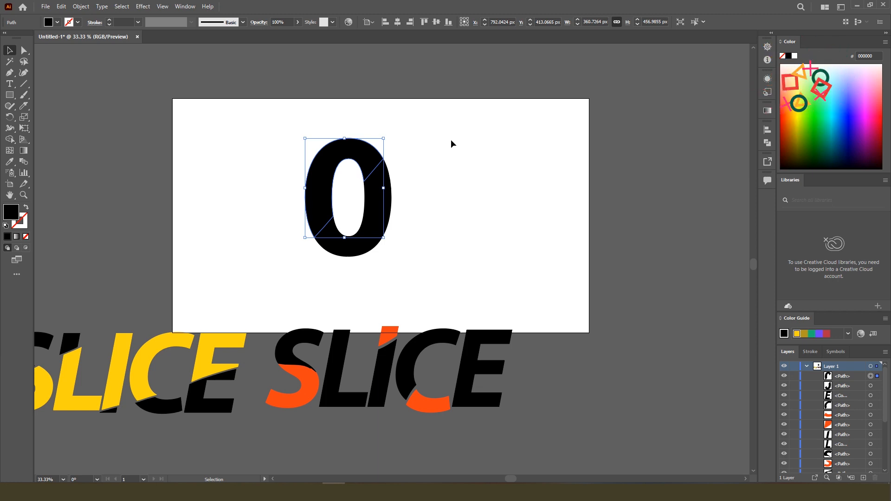
key("Left")
key("Left")
key("Left")
key("Left")
key("Left")
key("Left")
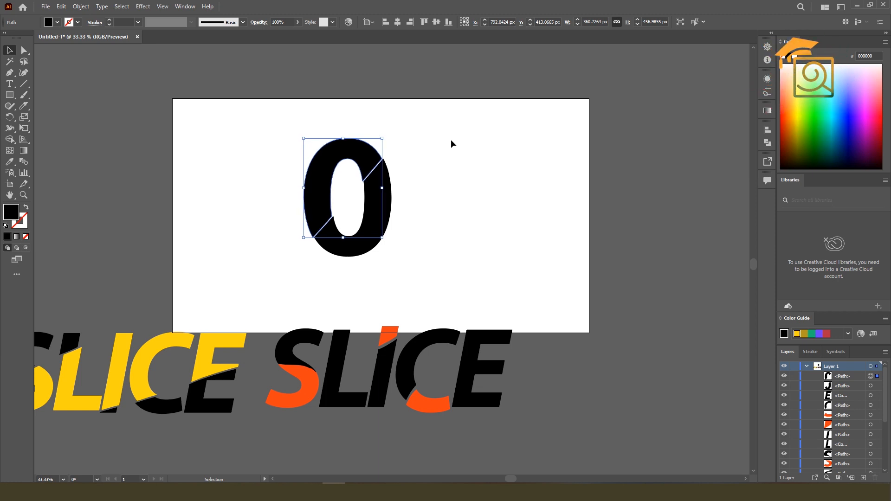
key("Left")
key("Left")
key("Left")
key("Left")
key("Left")
key("Left")
key("Left")
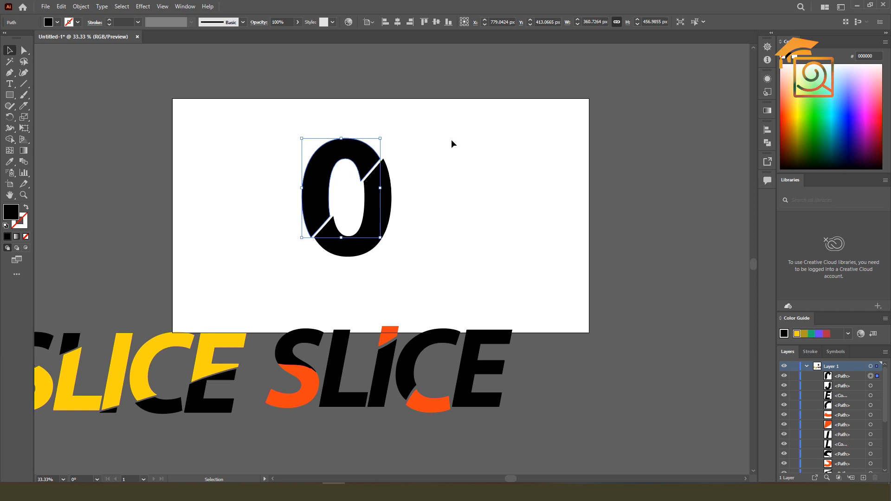
key("Left")
key("Left")
key("Left")
key("Left")
key("Left")
key("Down")
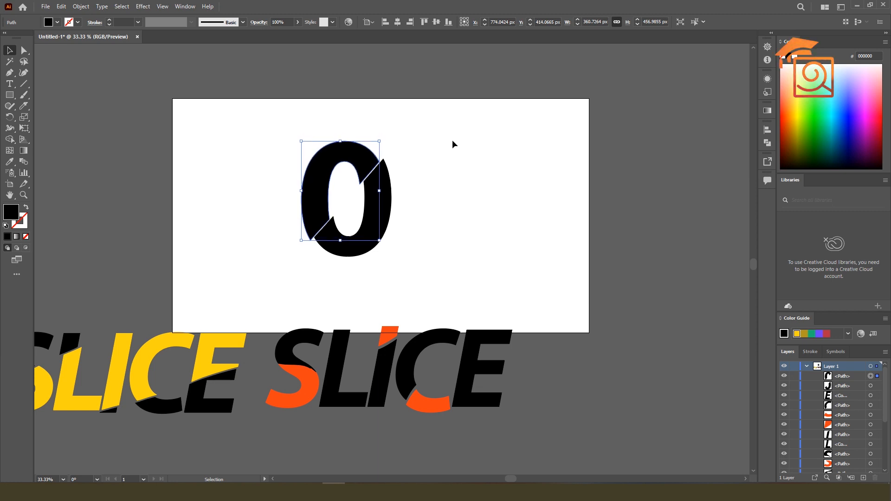
left_click(423, 166)
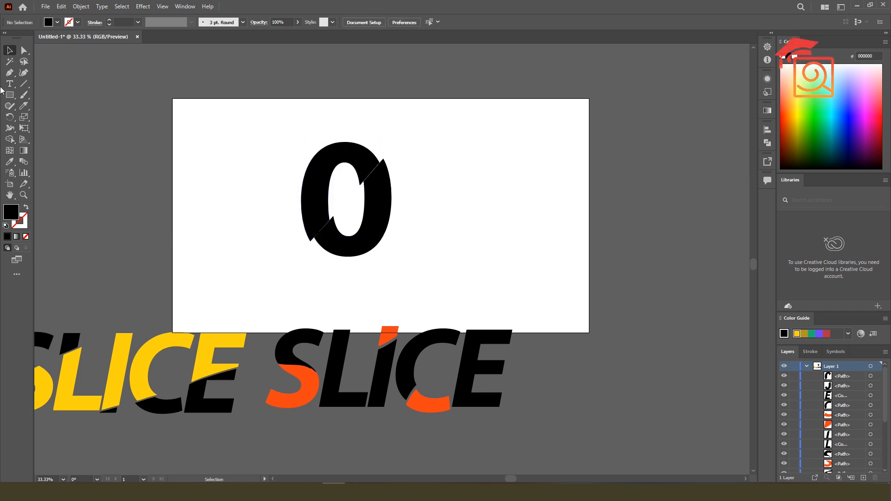
- Draw a diagonal line about 512 px wide and 595 px high along the 0's cut and adjust its lower endpoint
left_click(23, 84)
left_click_drag(291, 264, 403, 134)
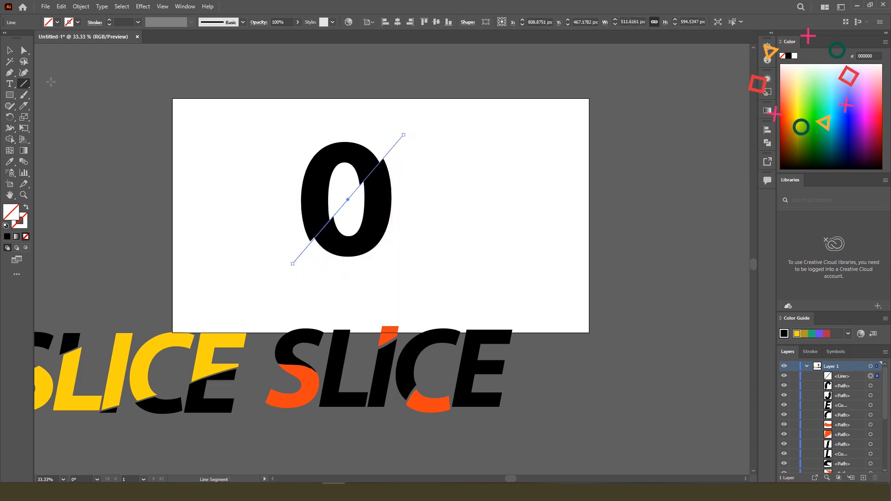
key("a")
scroll(301, 268, "up", 3)
left_click_drag(284, 260, 277, 260)
scroll(276, 260, "down", 2)
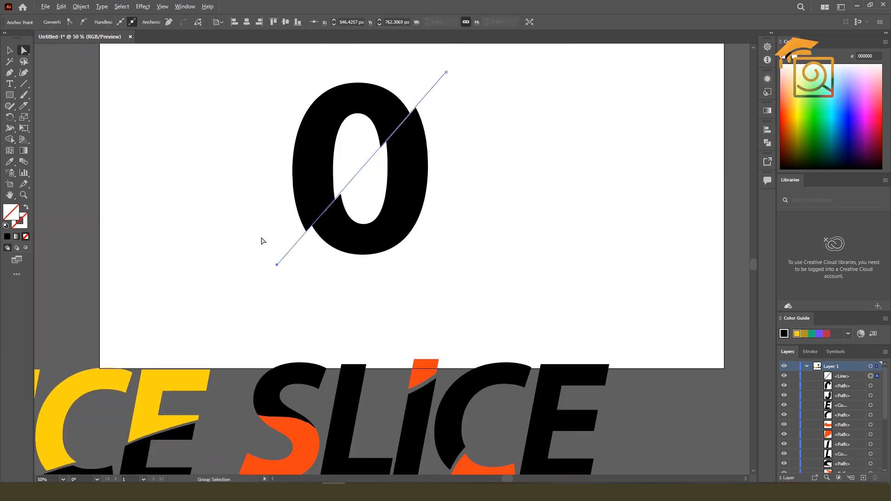
left_click(11, 49)
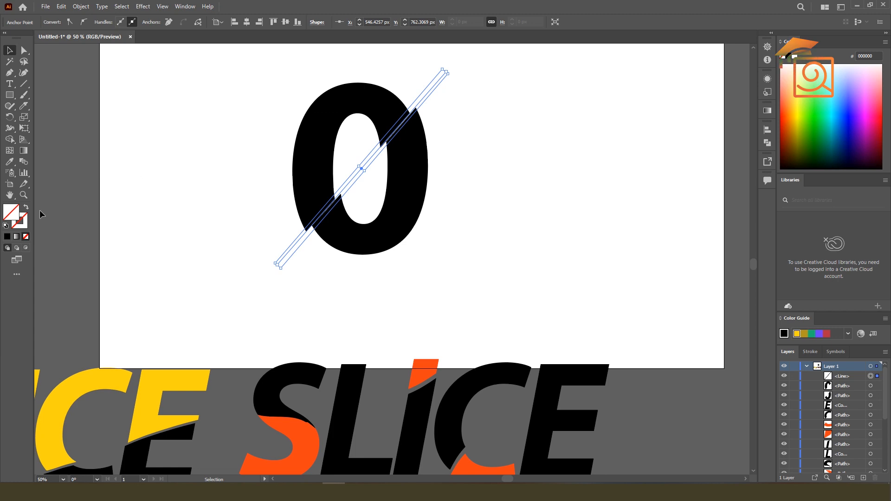
- Give the diagonal line across the 0 a black stroke with no fill, and deselect it
left_click(25, 223)
left_click(7, 236)
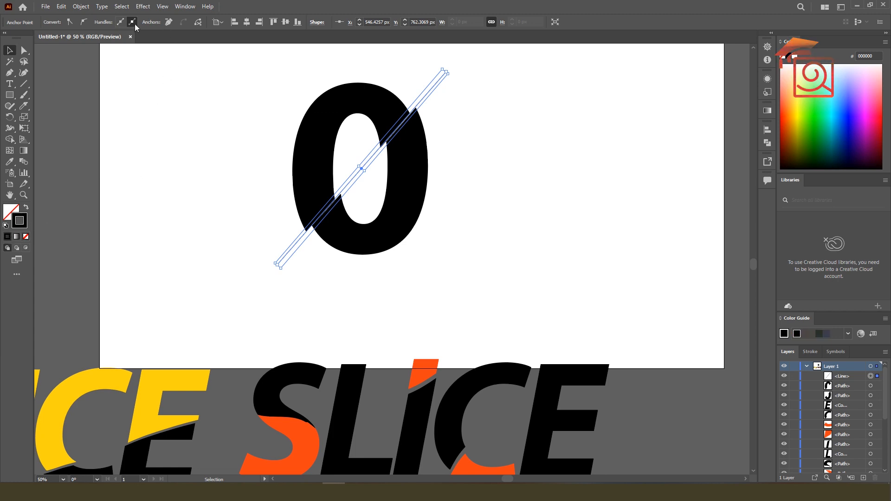
left_click(186, 95)
- Increase the stroke weight of the diagonal line across the 0 to 17 pt
left_click(428, 91)
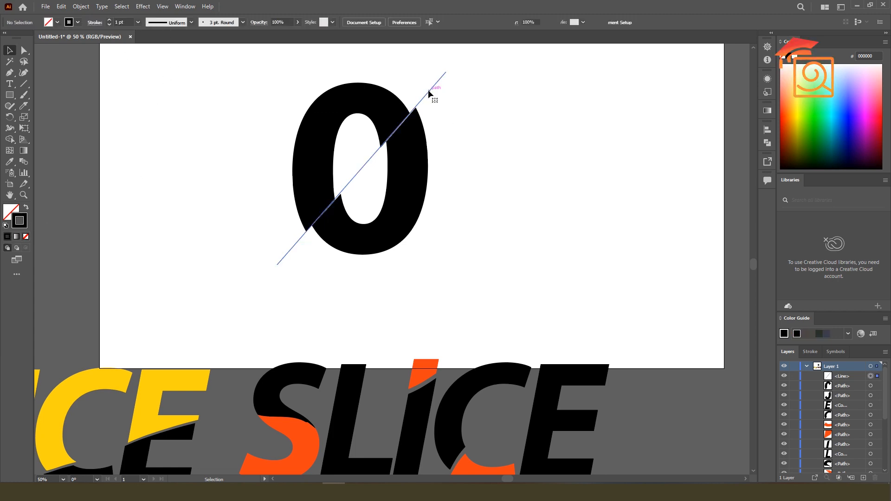
left_click(110, 21)
left_click(110, 21)
left_click(110, 21)
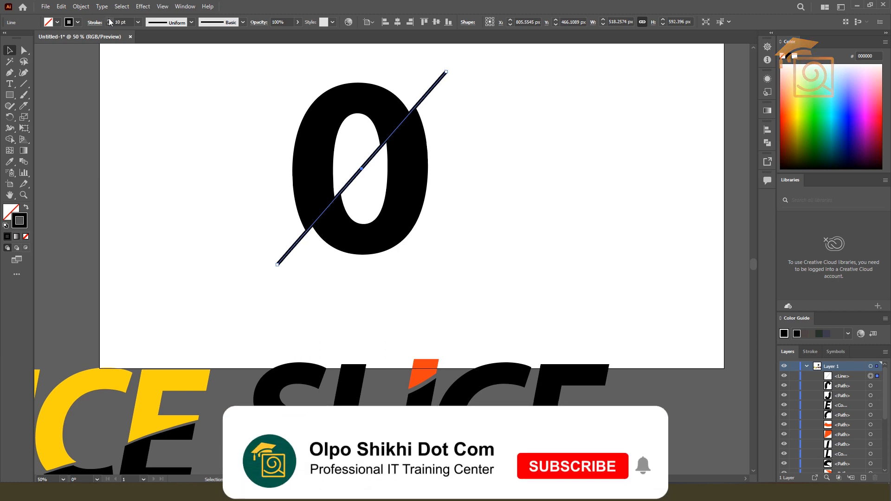
left_click(111, 21)
left_click(111, 21)
left_click(111, 21)
left_click(111, 21)
- Apply the elliptical width profile that tapers to a point at both ends to the diagonal line, and deselect it
left_click(191, 23)
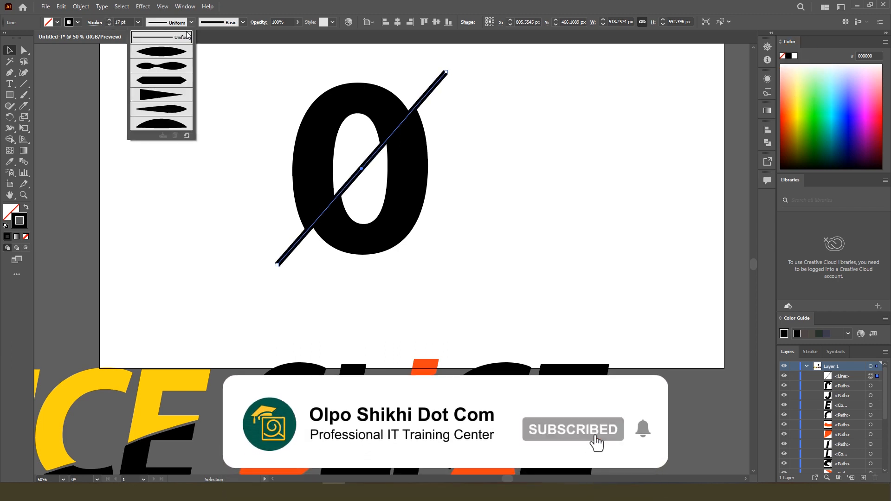
left_click(157, 53)
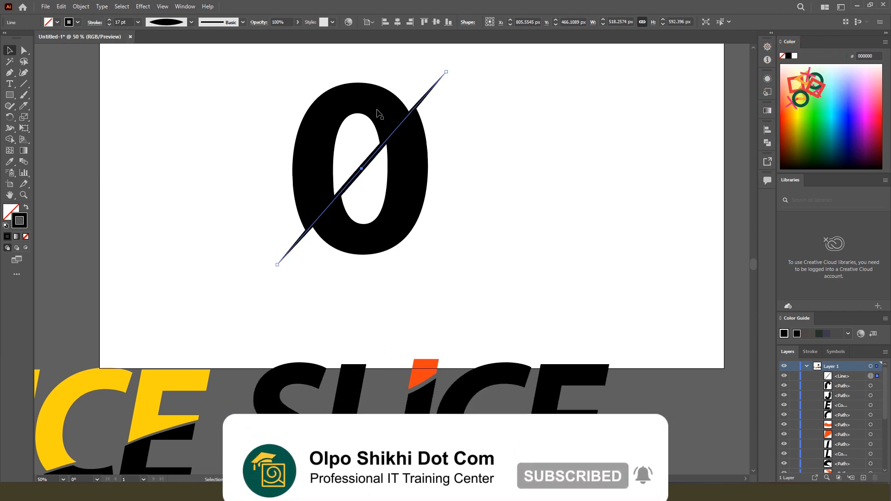
left_click(518, 132)
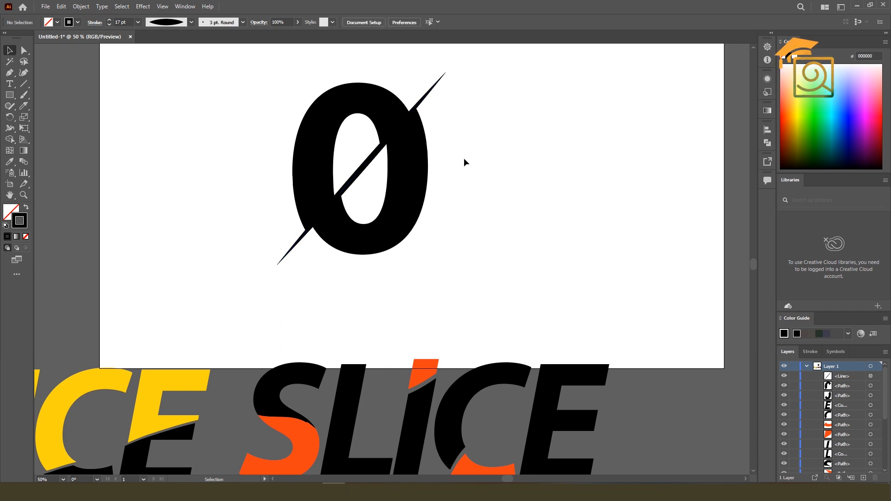
- Fill the 0's lower-right half with pink F482C3, leave it without a stroke, and deselect it
left_click(416, 175)
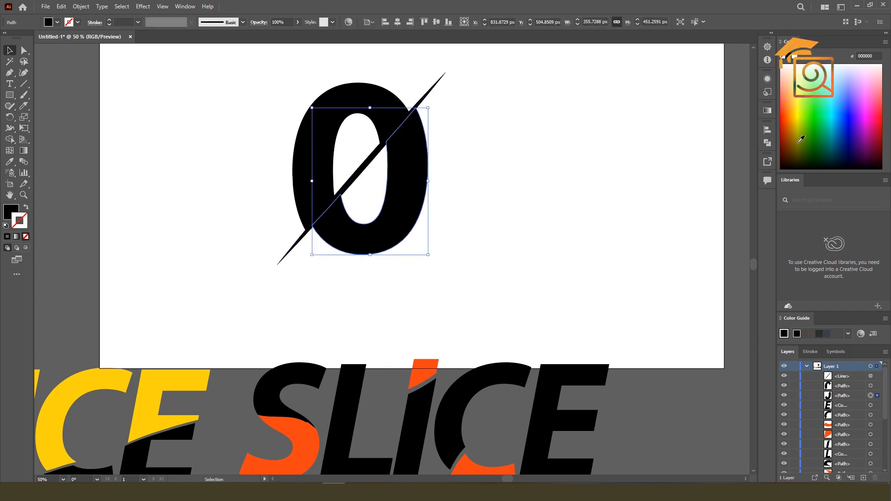
left_click(863, 92)
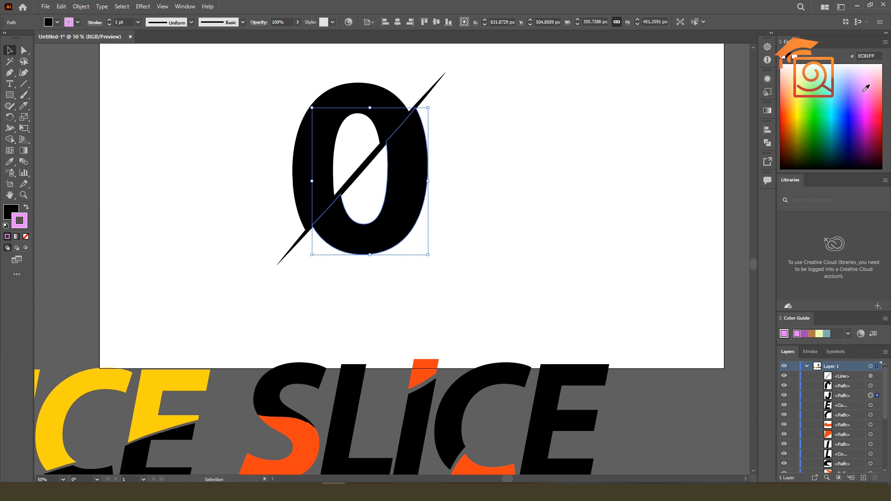
left_click(26, 236)
key("x")
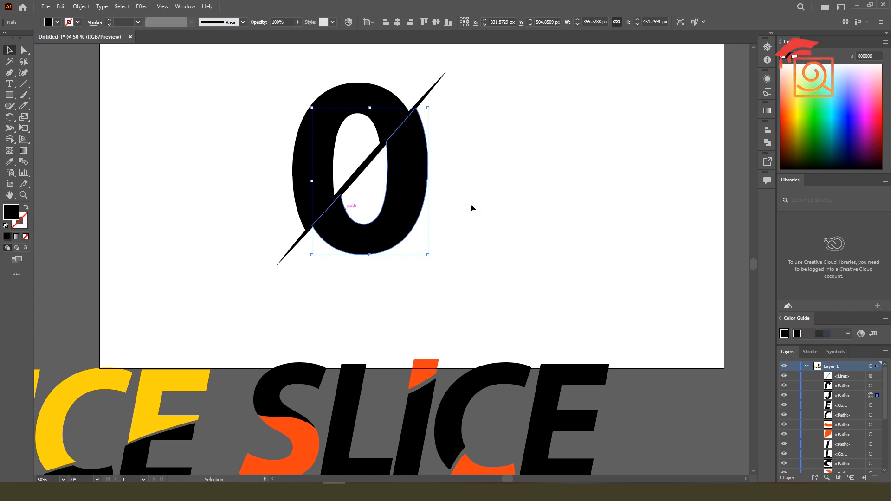
left_click(865, 106)
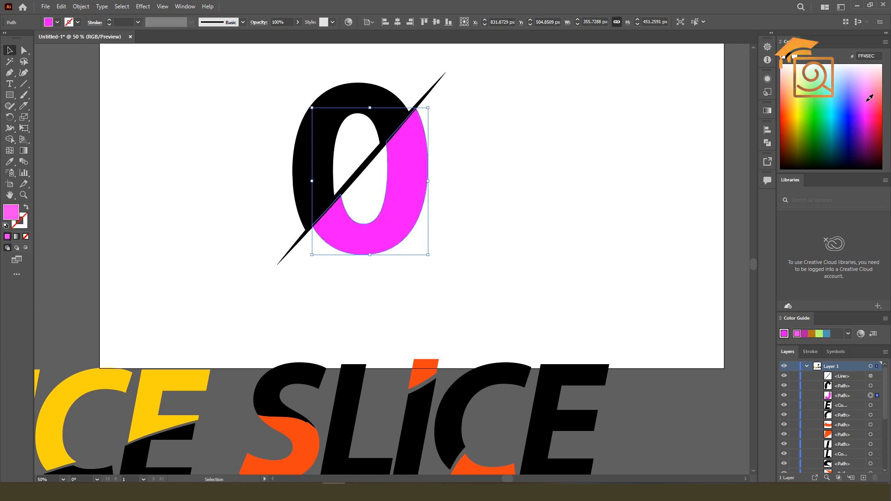
double_click(11, 212)
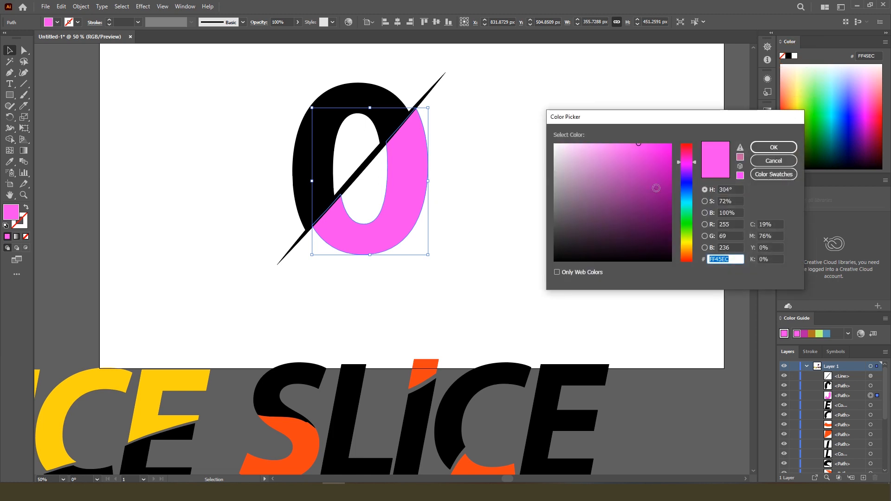
left_click_drag(694, 164, 608, 148)
left_click(648, 151)
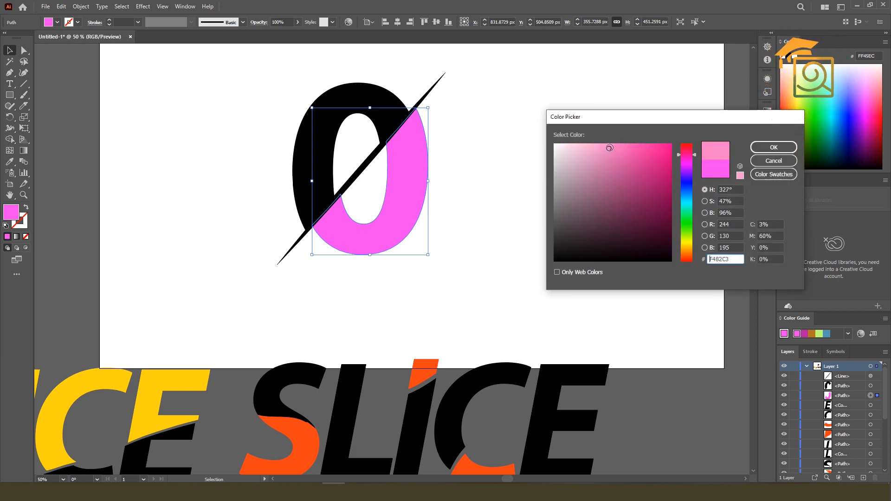
left_click(765, 150)
left_click(517, 165)
- Move the whole sliced 0 together with its line toward the artboard's left edge, and deselect it
scroll(238, 222, "down", 2)
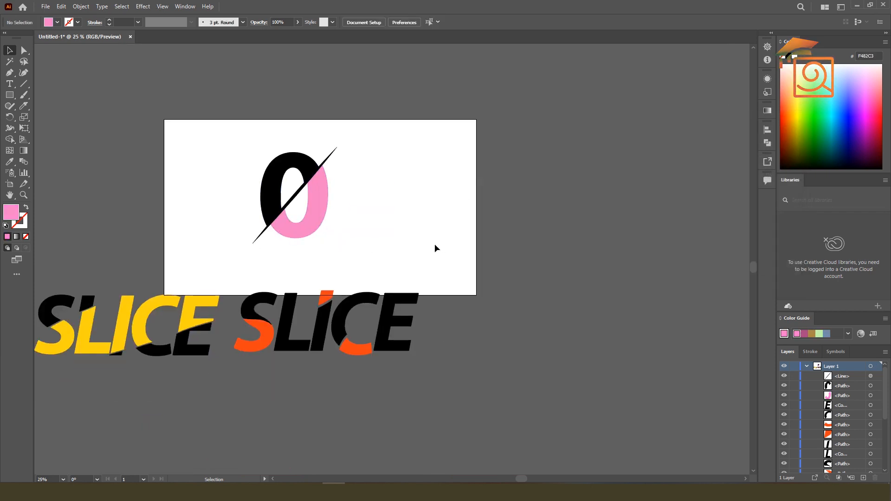
left_click_drag(239, 149, 329, 232)
left_click_drag(311, 199, 249, 201)
left_click(403, 207)
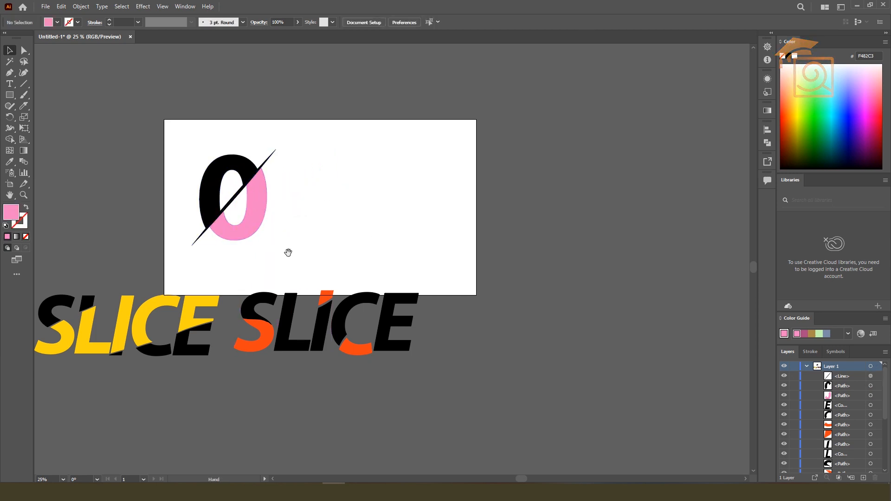
- Move the yellow and orange SLICE words together up beside the 0, in one row with it, and deselect them
left_click_drag(288, 252, 317, 241)
left_click_drag(69, 278, 429, 363)
left_click_drag(361, 307, 608, 185)
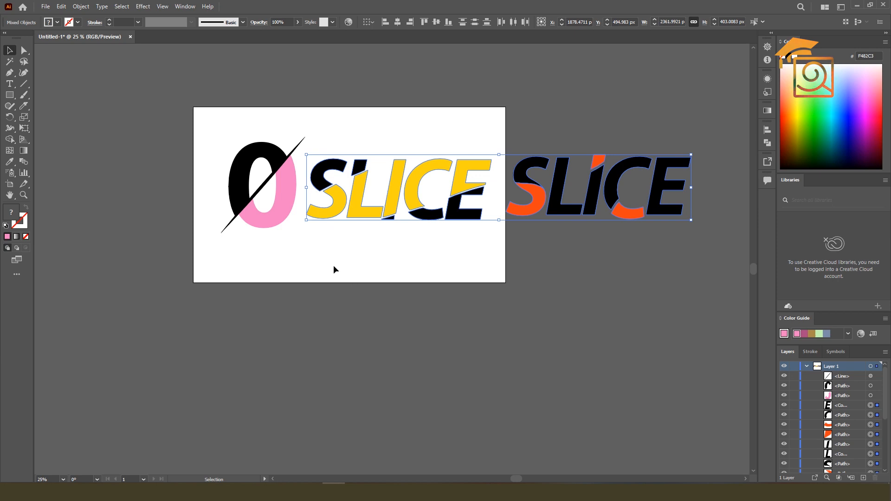
left_click(332, 269)
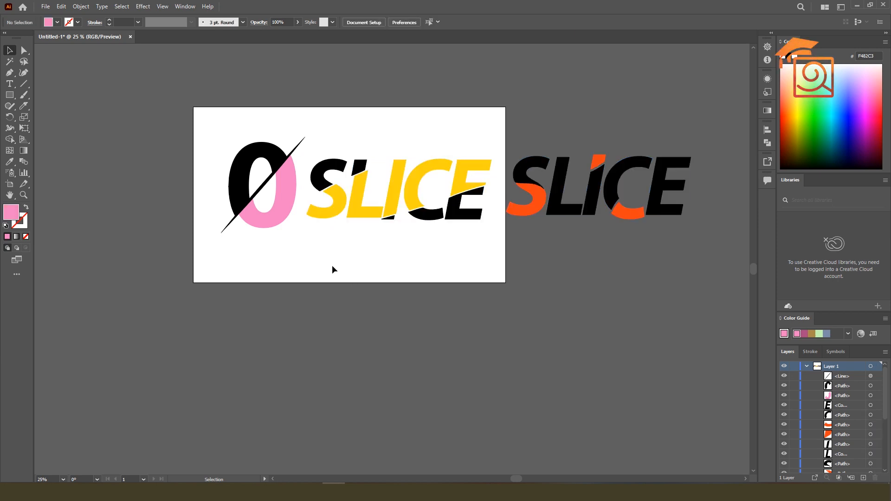